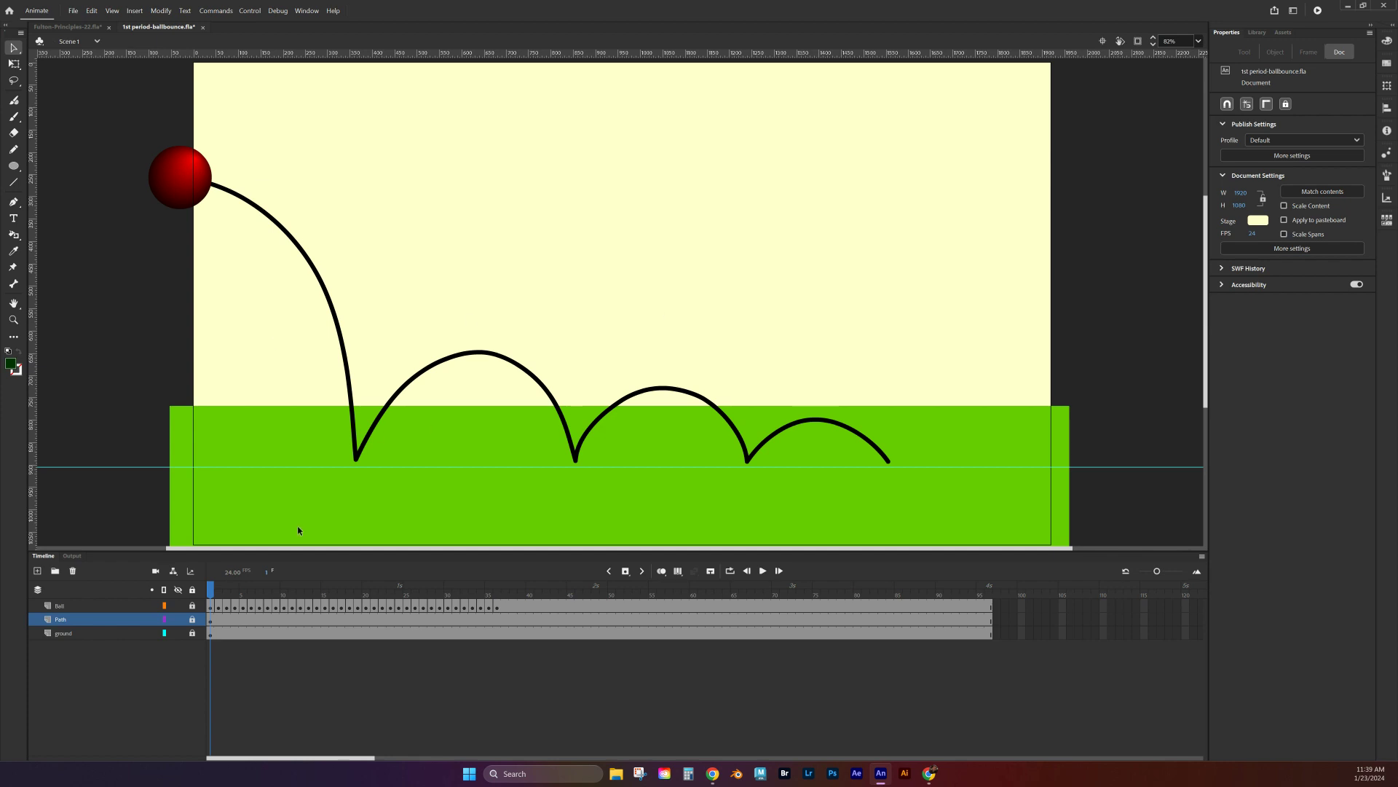
Play the ball animation on the timeline from frame 3 and stop playback after the ball has rolled out.
mouse_move(207, 592)
left_mouse_down()
mouse_move(440, 591)
mouse_move(219, 591)
left_mouse_up()
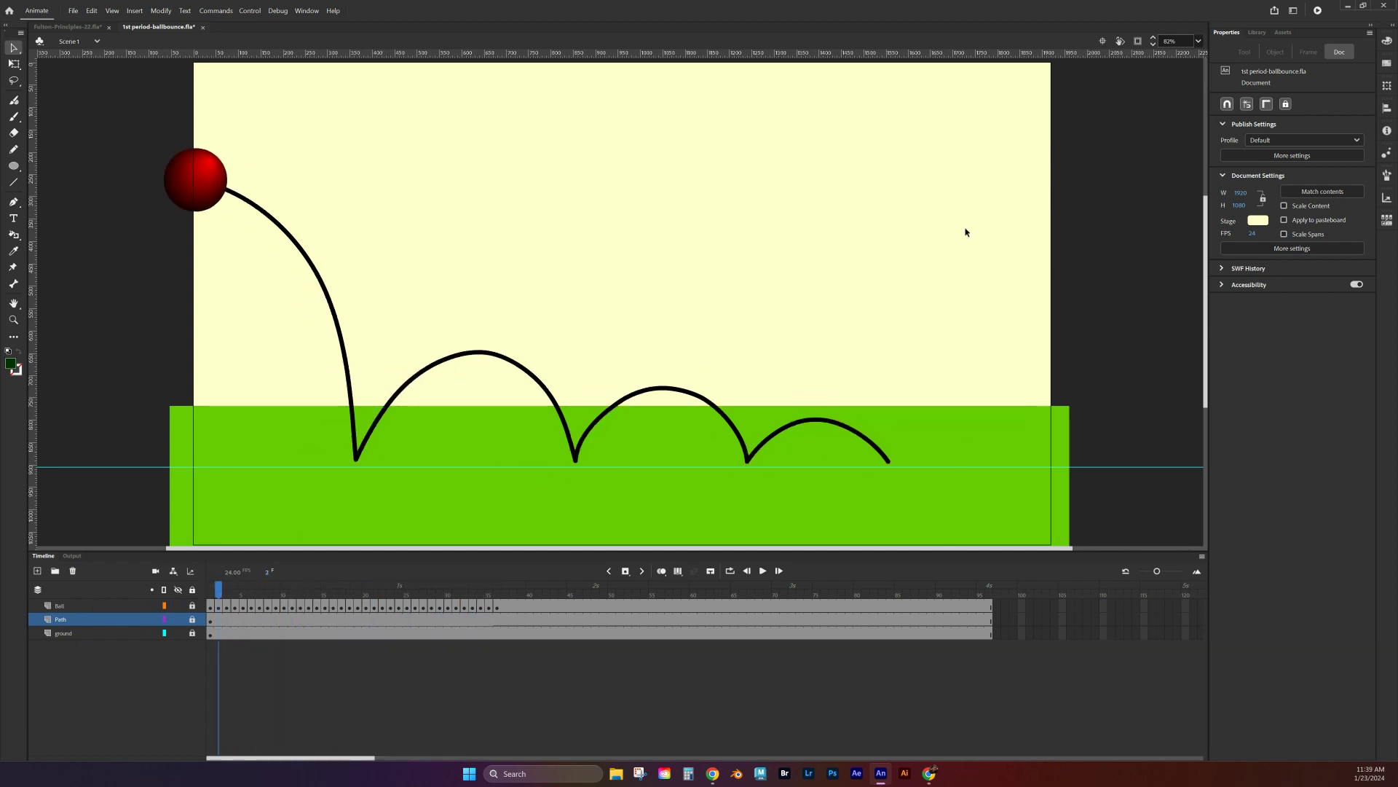
left_click(765, 572)
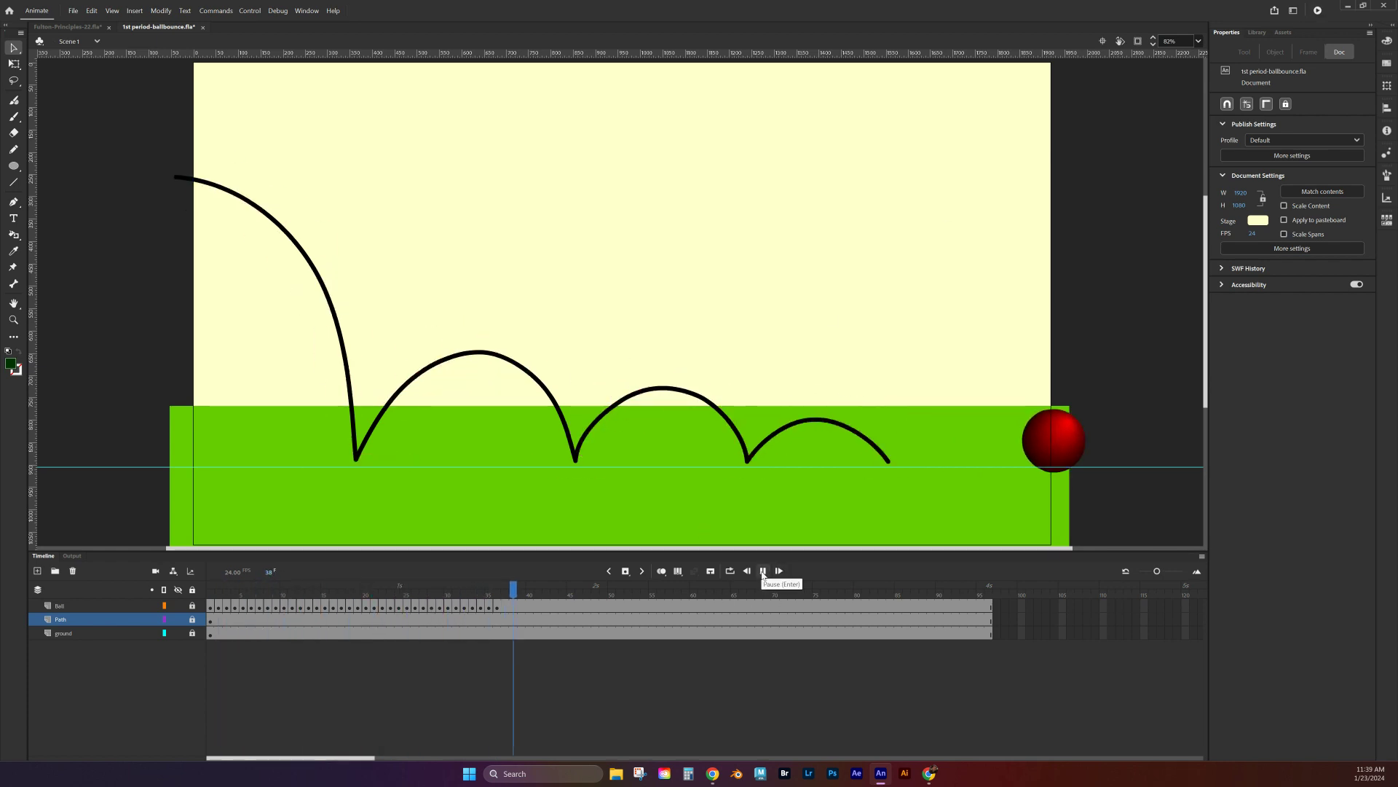
left_click(763, 572)
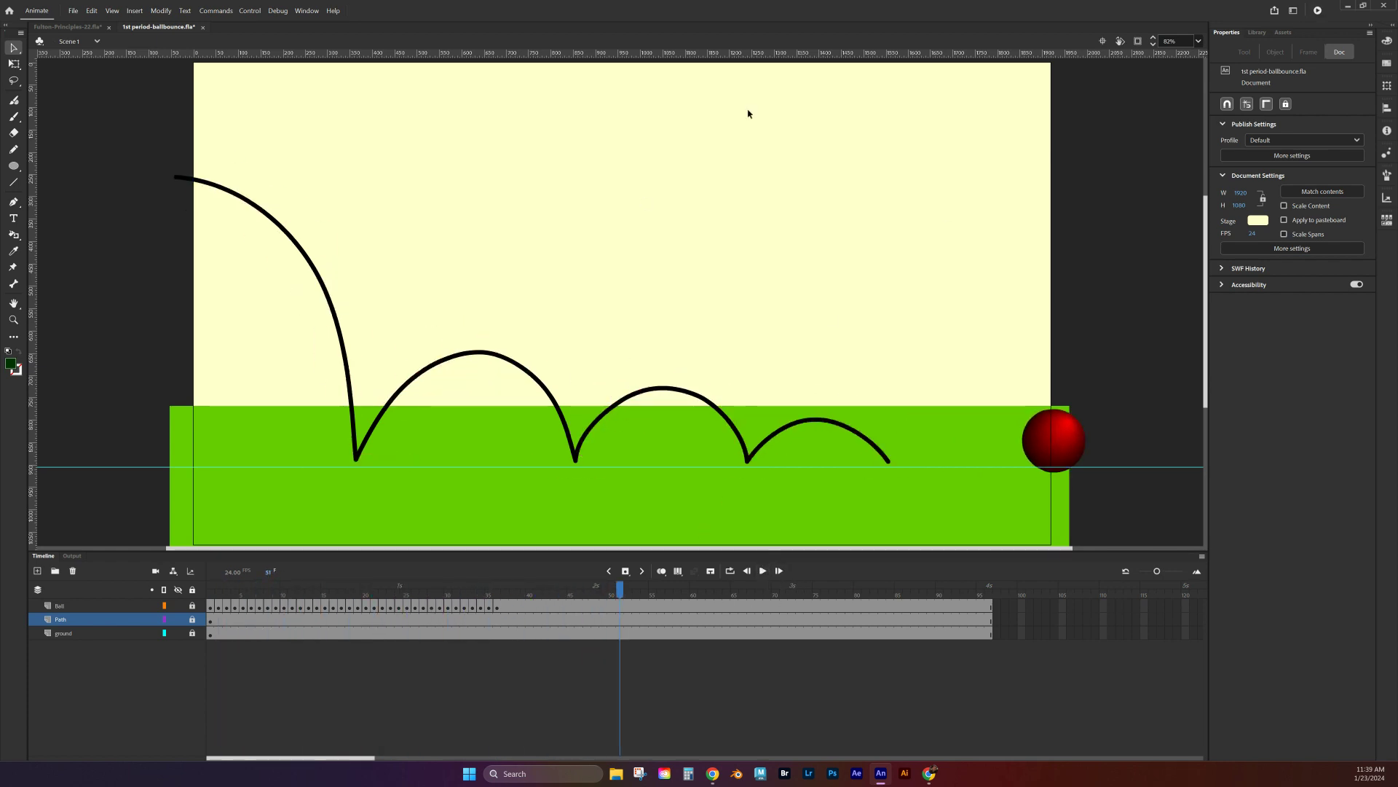
Test the movie, examine the bouncing ball and the drawn path in the preview, and close the preview.
left_click(1318, 11)
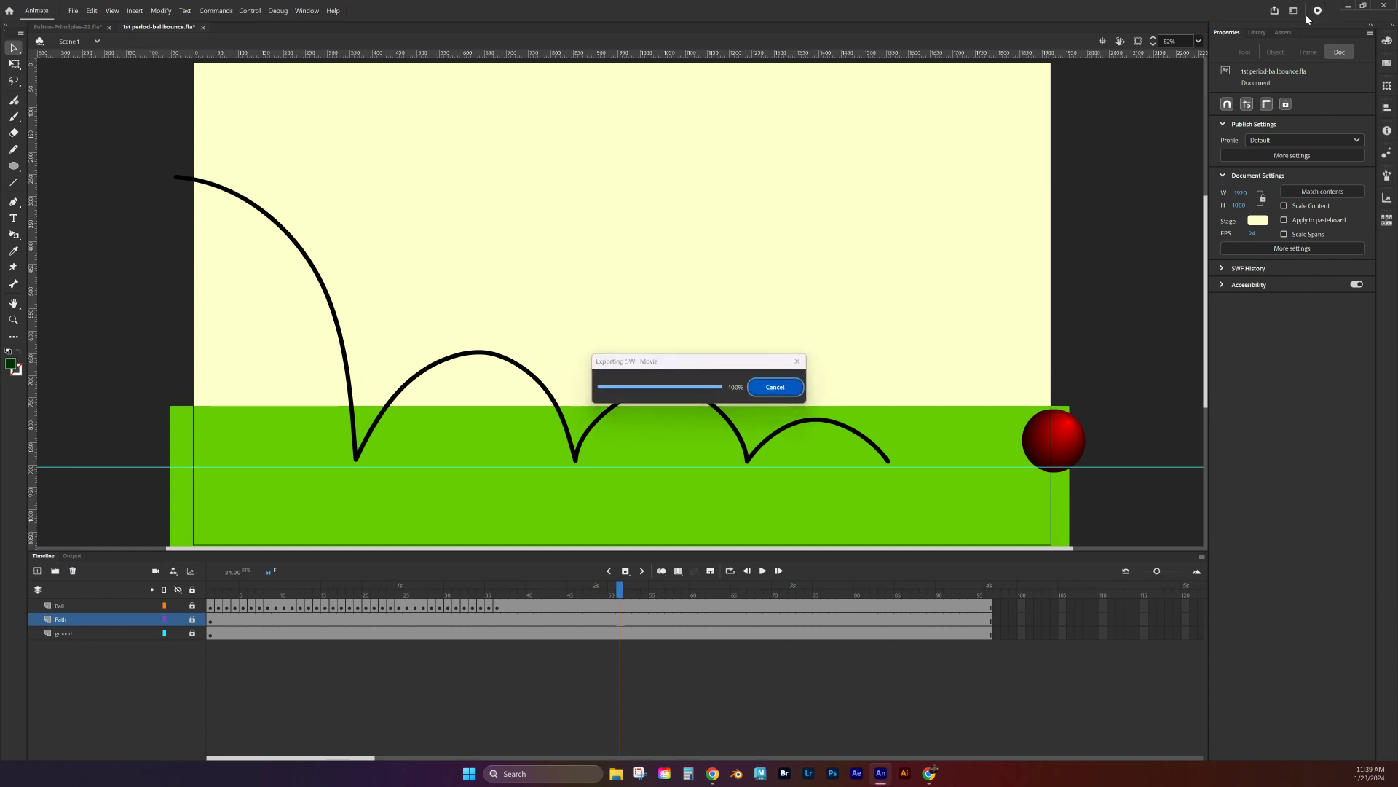
left_click_drag(919, 271, 587, 94)
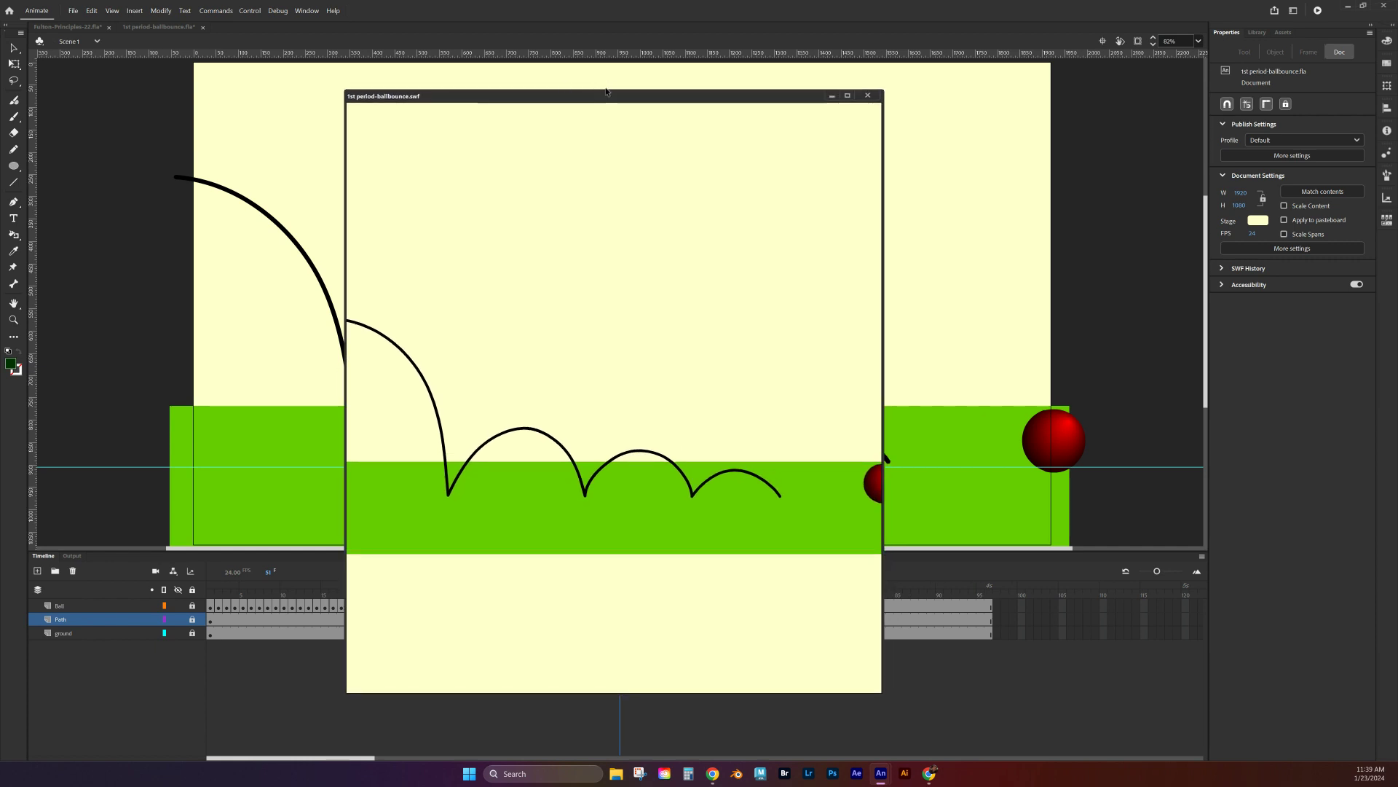
left_click_drag(604, 91, 581, 158)
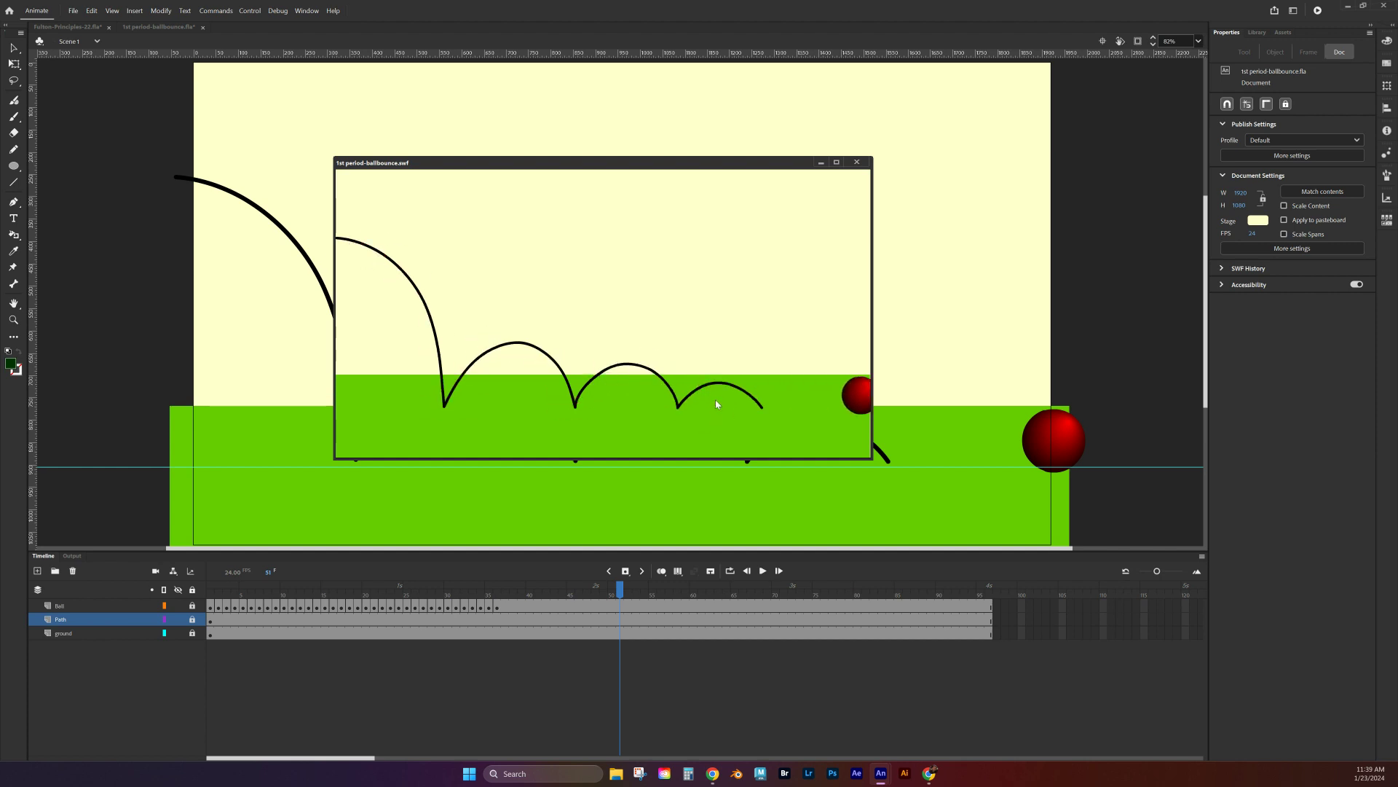
left_click(858, 163)
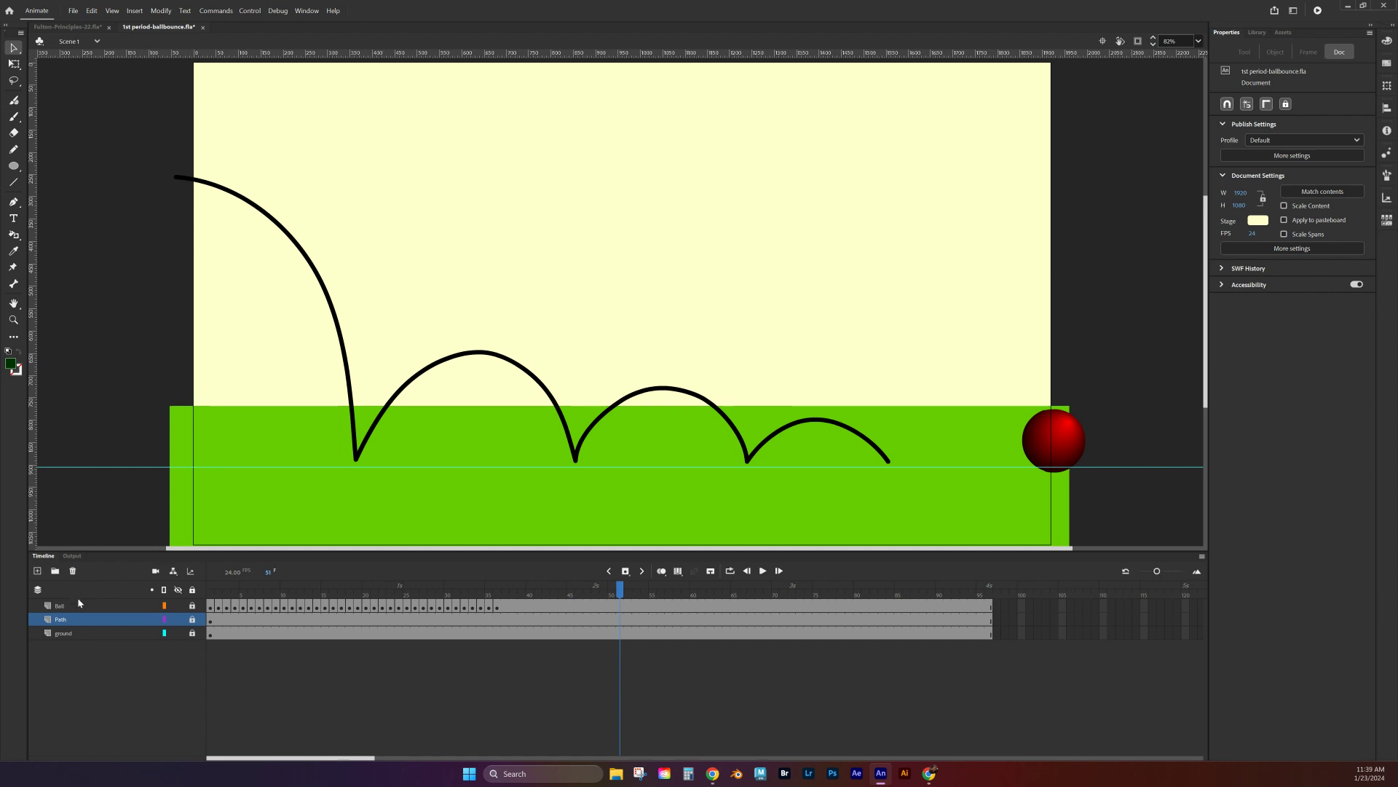
Convert the Path layer to a Guide layer.
left_click(60, 620)
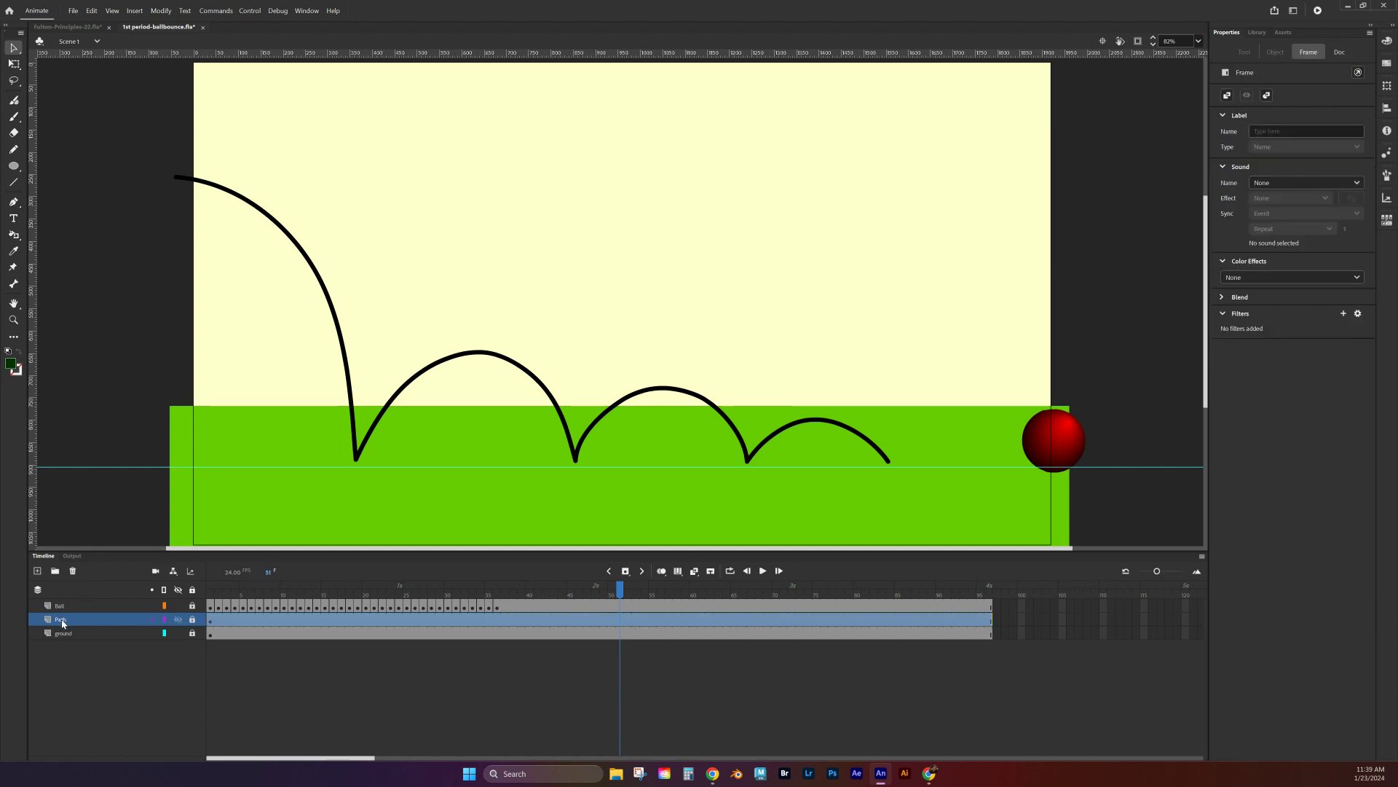
right_click(62, 624)
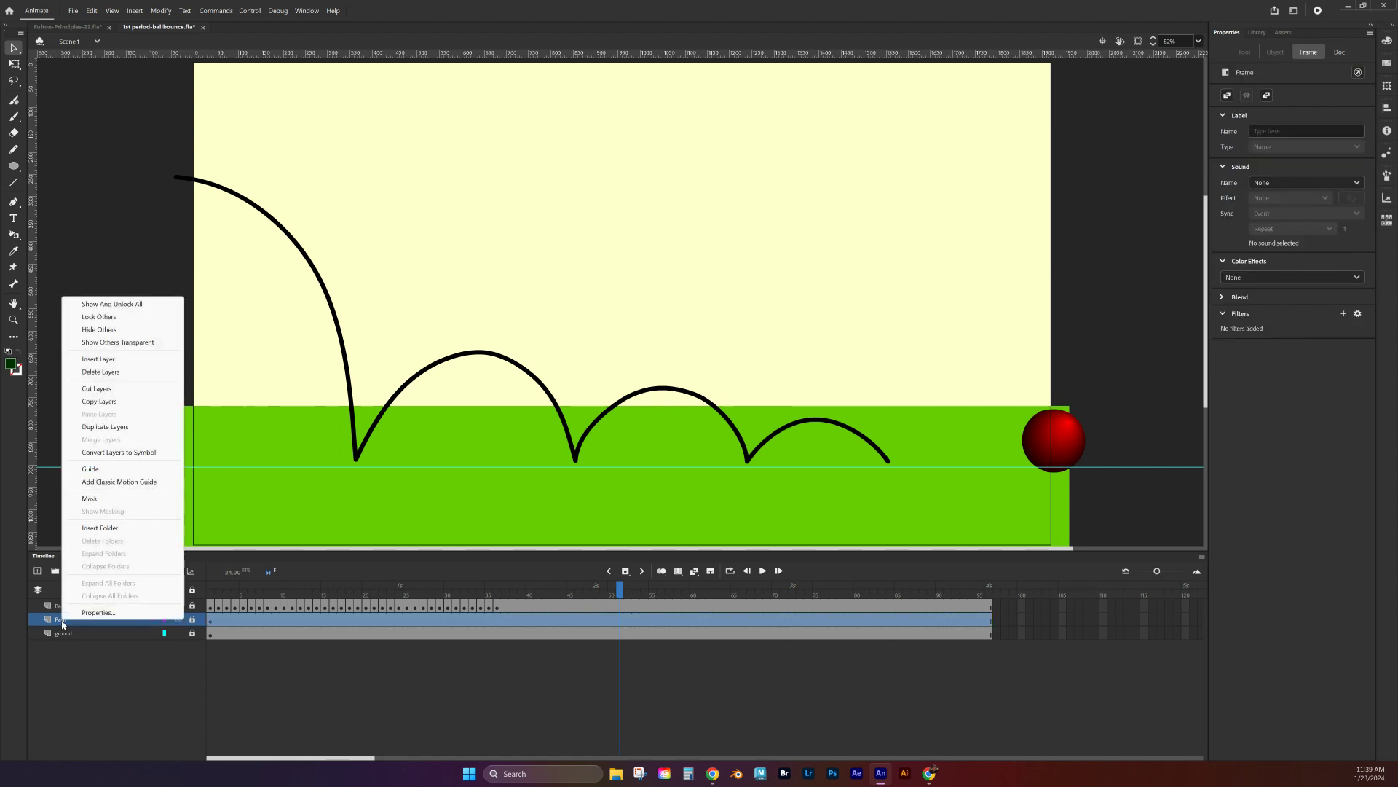
left_click(102, 472)
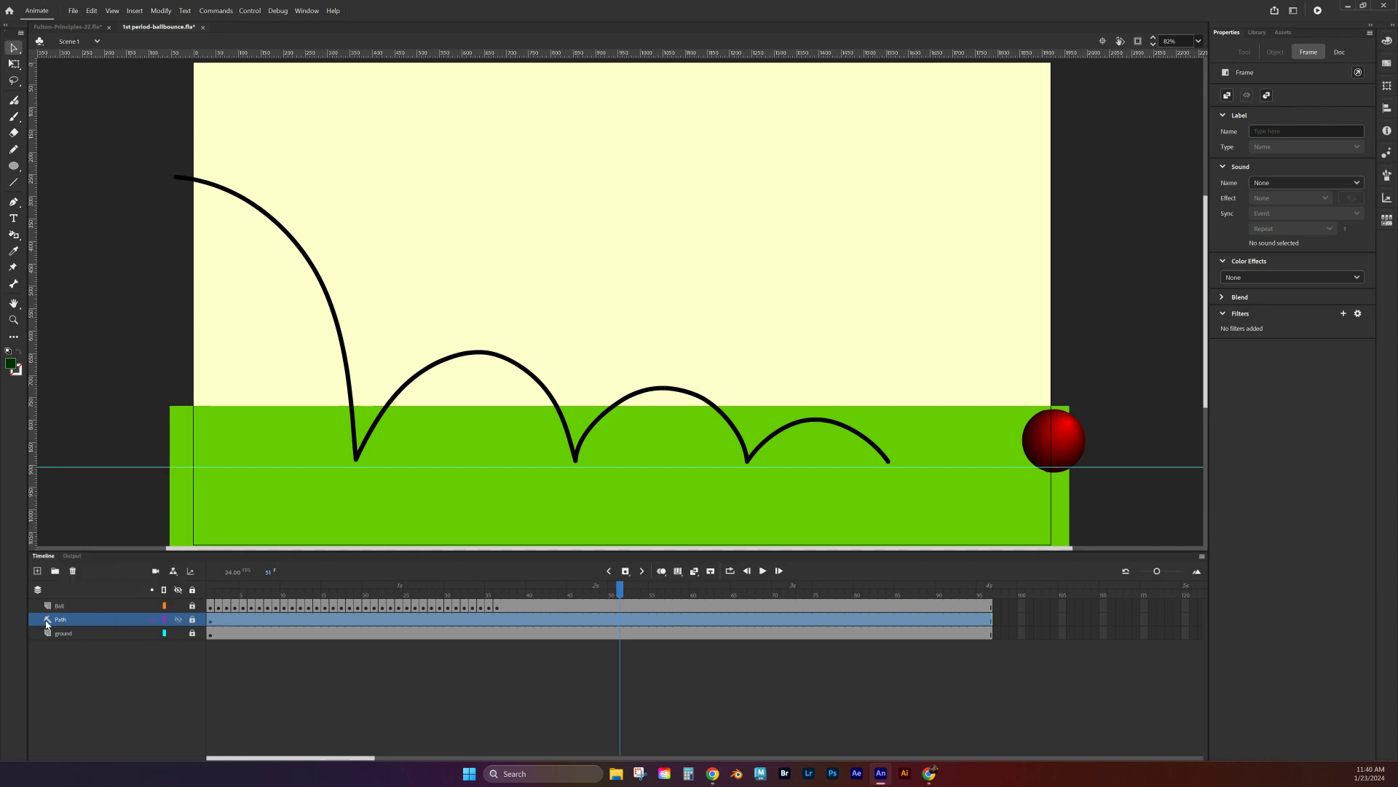
Test the movie again to check whether the path line is left out, and close the preview.
left_click(1318, 11)
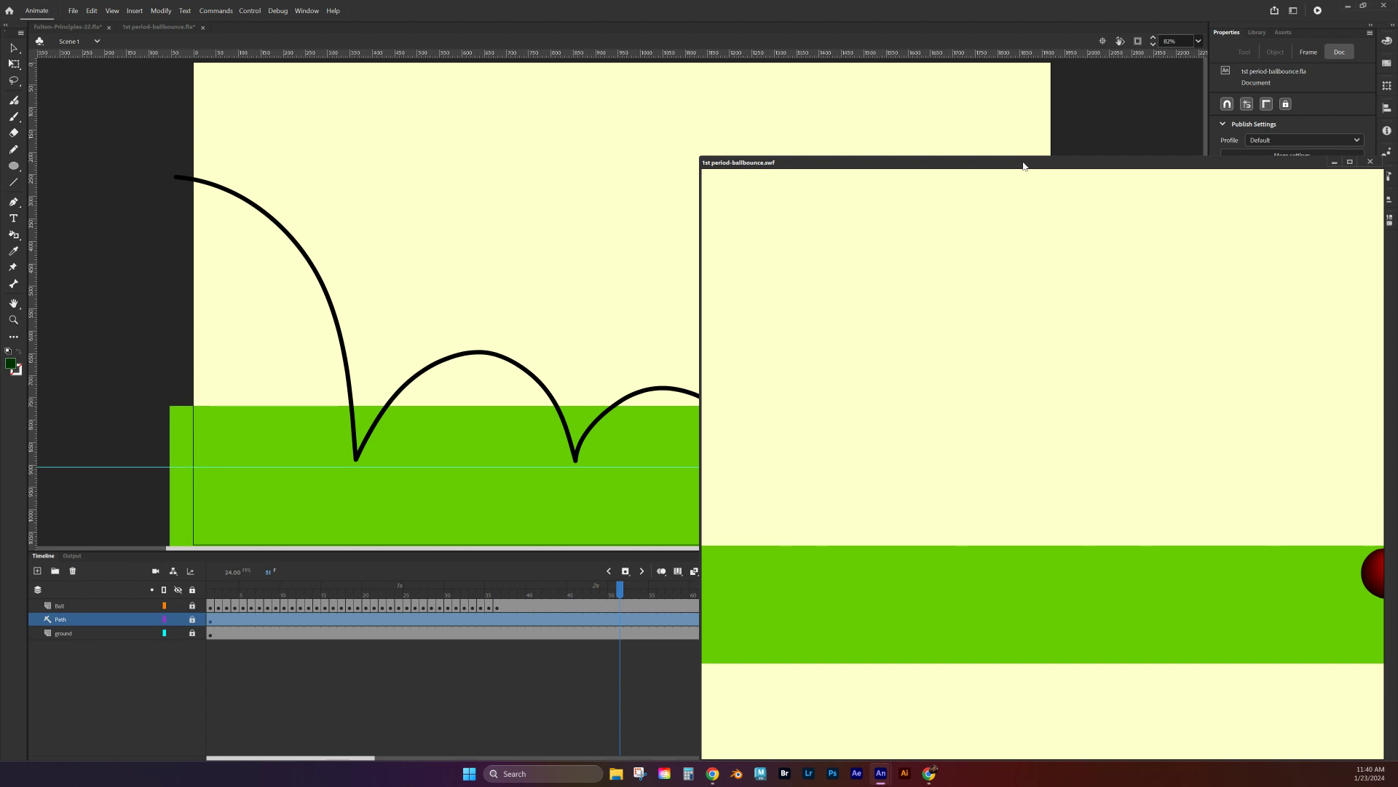
left_click_drag(1023, 166, 807, 115)
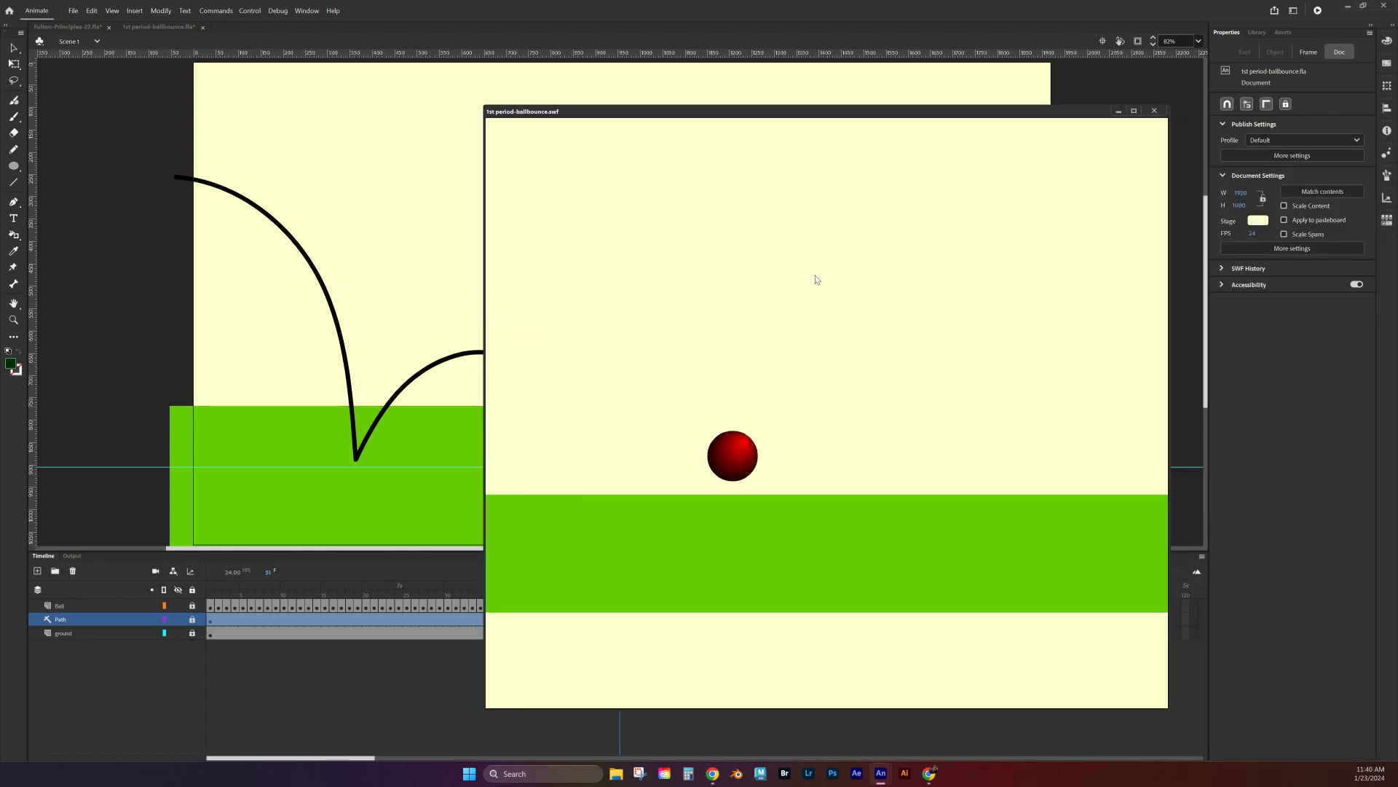
left_click(1155, 112)
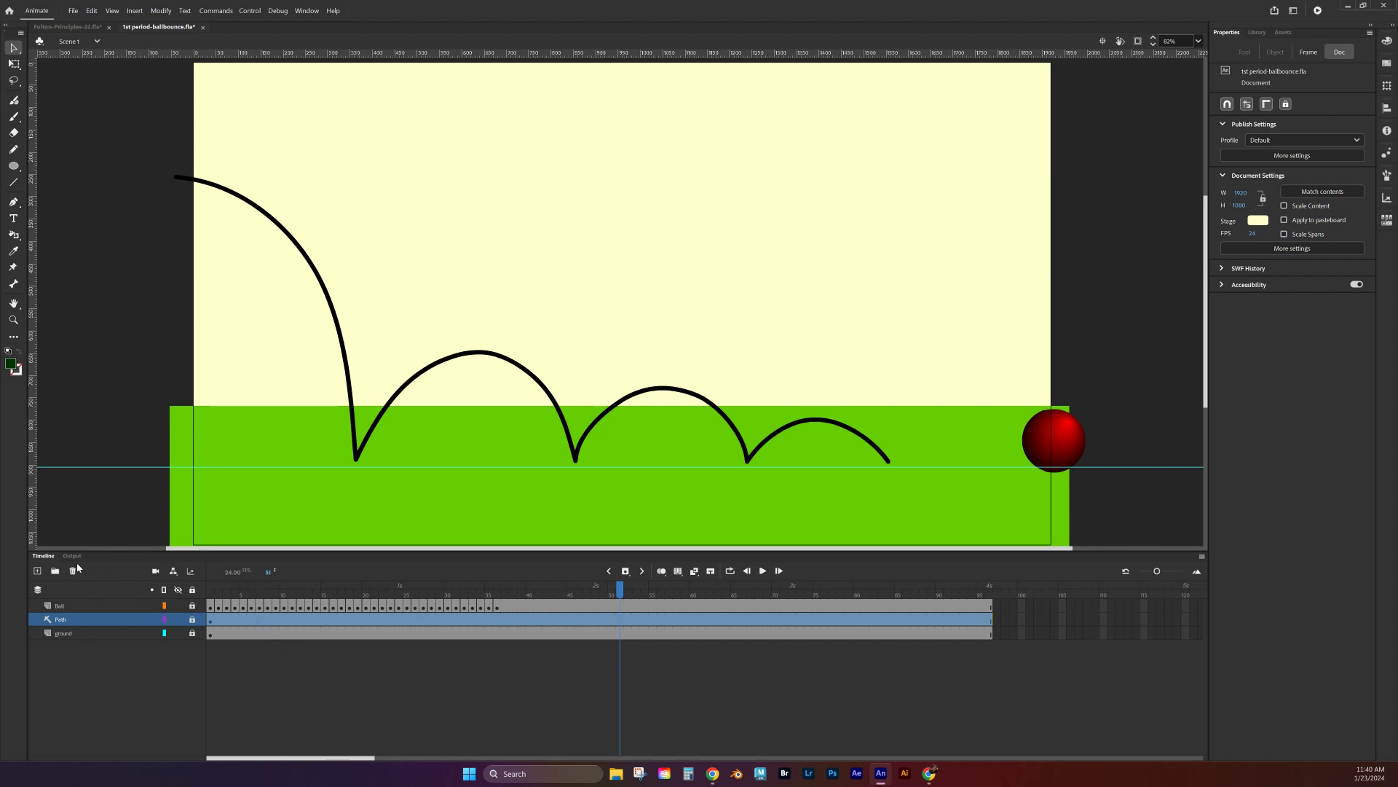
Add a new layer named "background" and move it below the ground layer at the bottom of the stack.
left_click(37, 570)
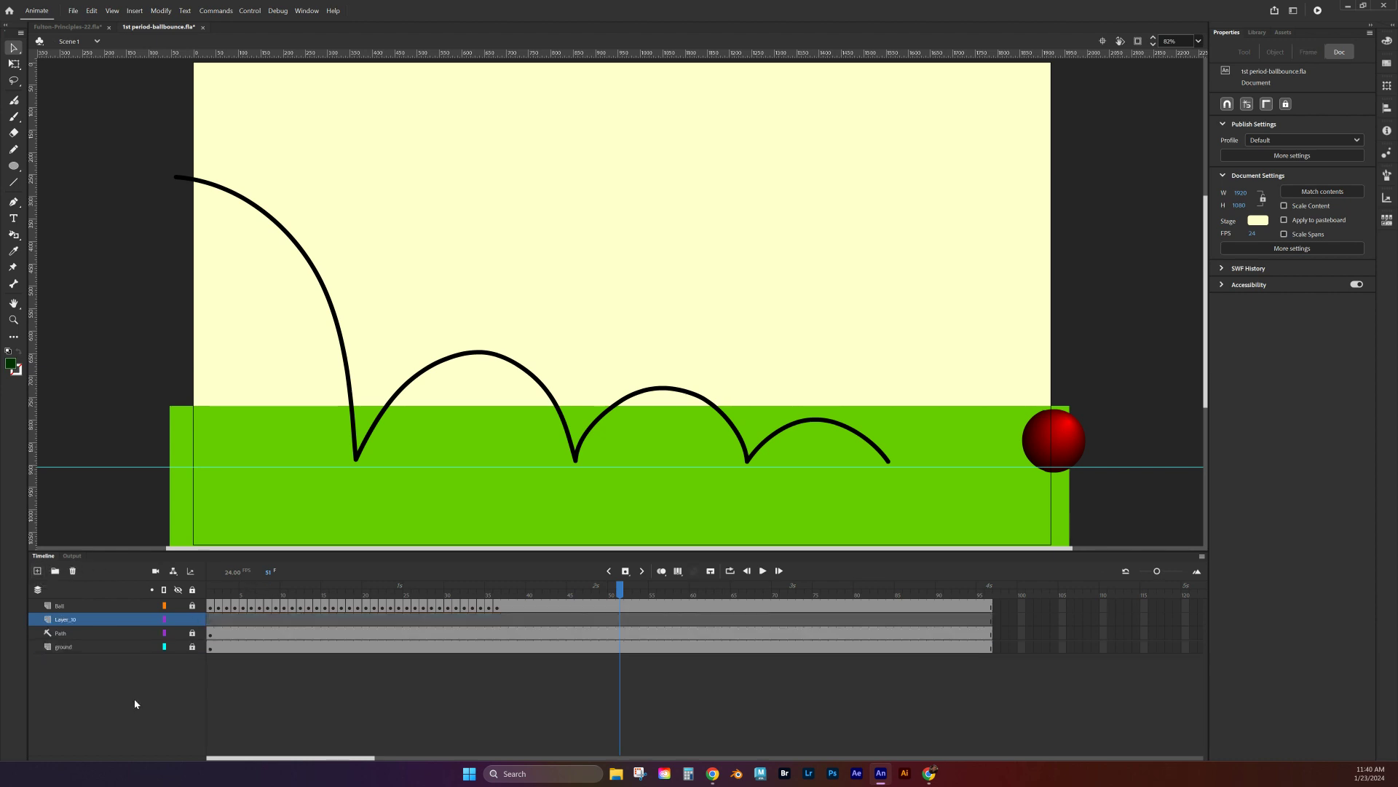
double_click(64, 618)
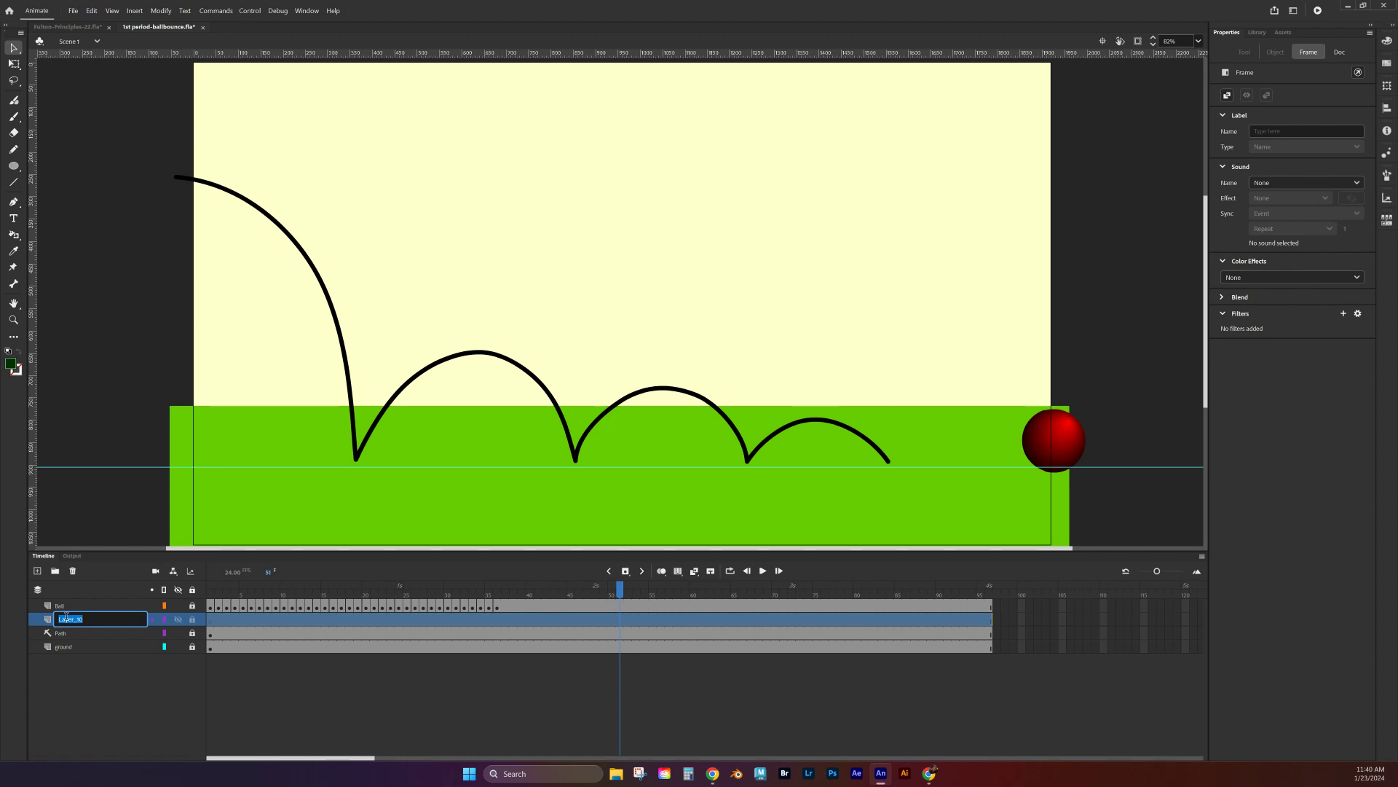
type("background")
key("Return")
left_click(51, 620)
left_click_drag(47, 654, 48, 656)
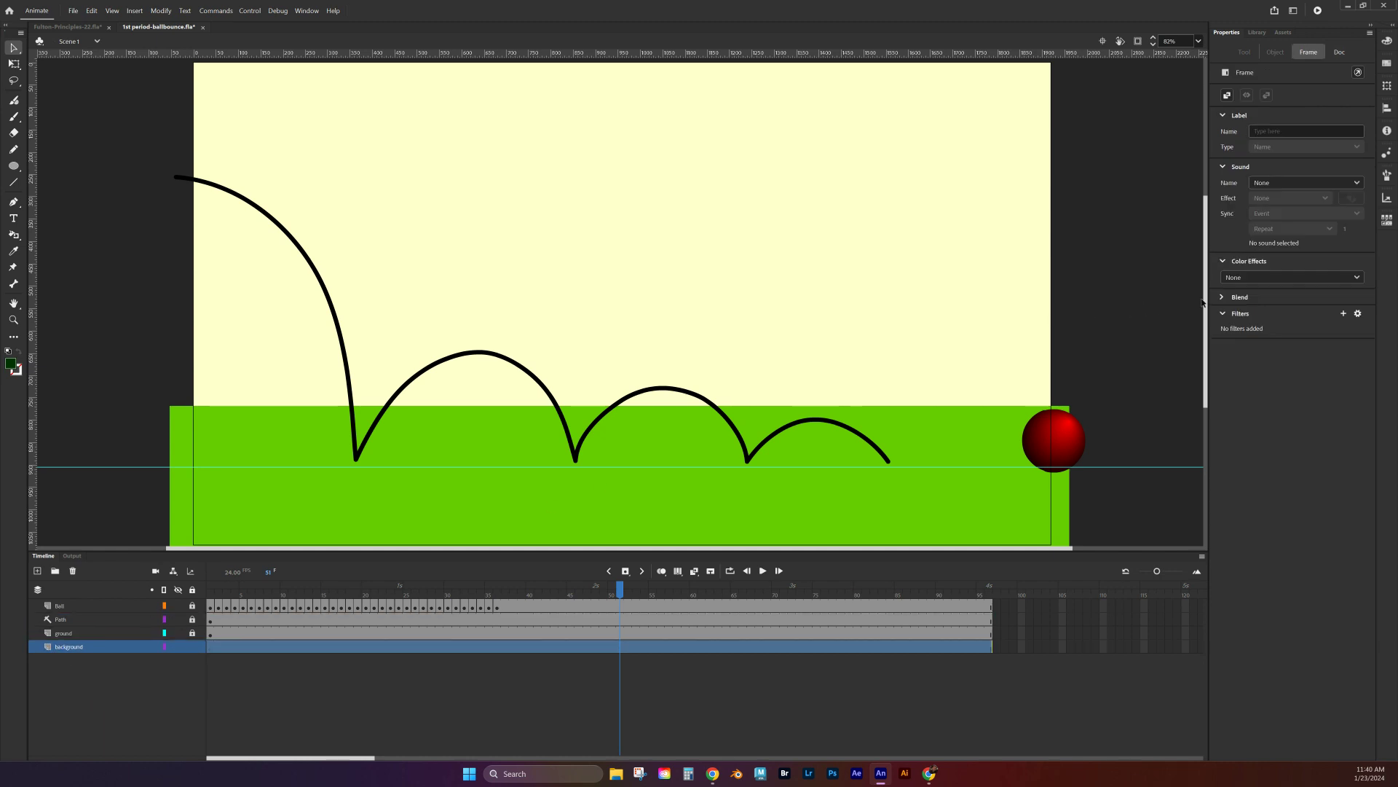
Change the document's stage color to a more saturated light yellow.
left_click(688, 224)
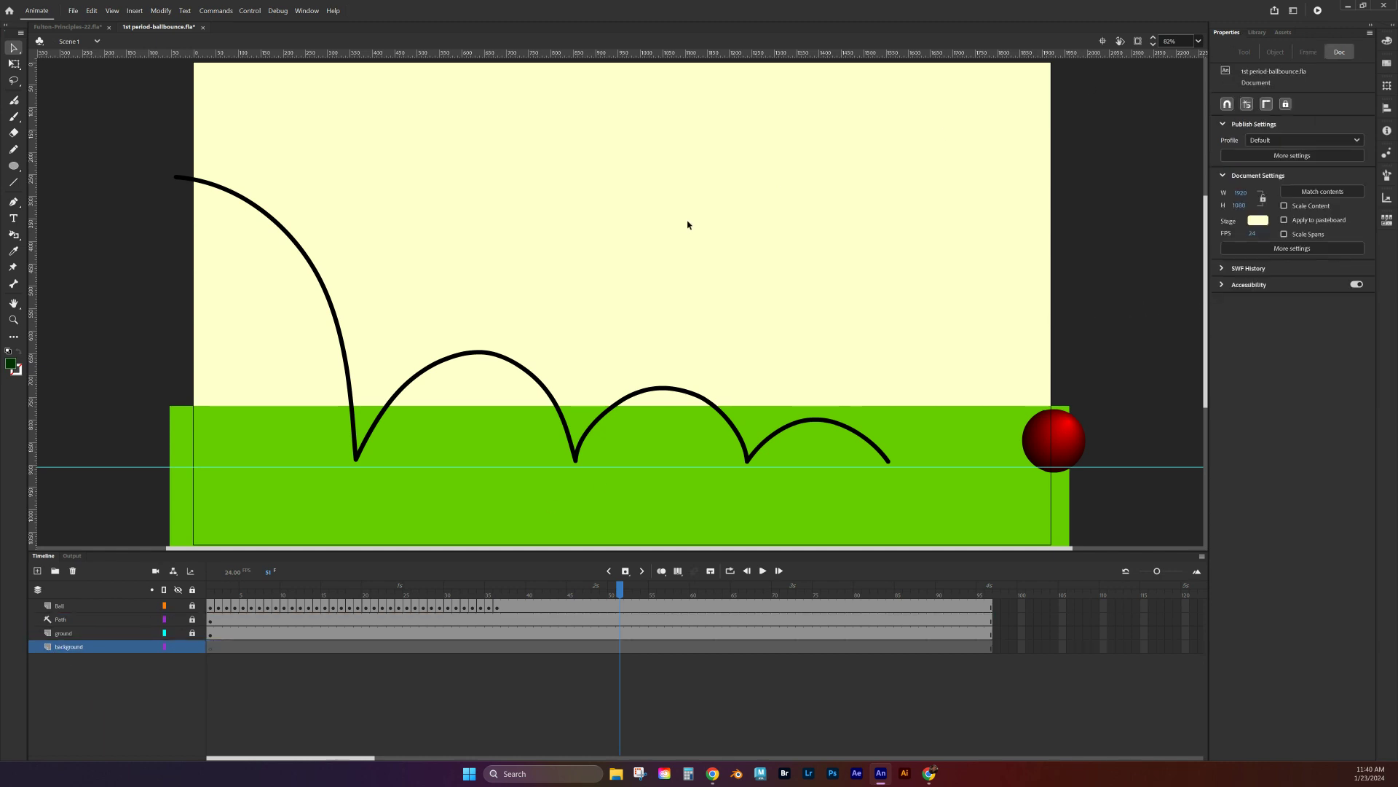
left_click(1255, 221)
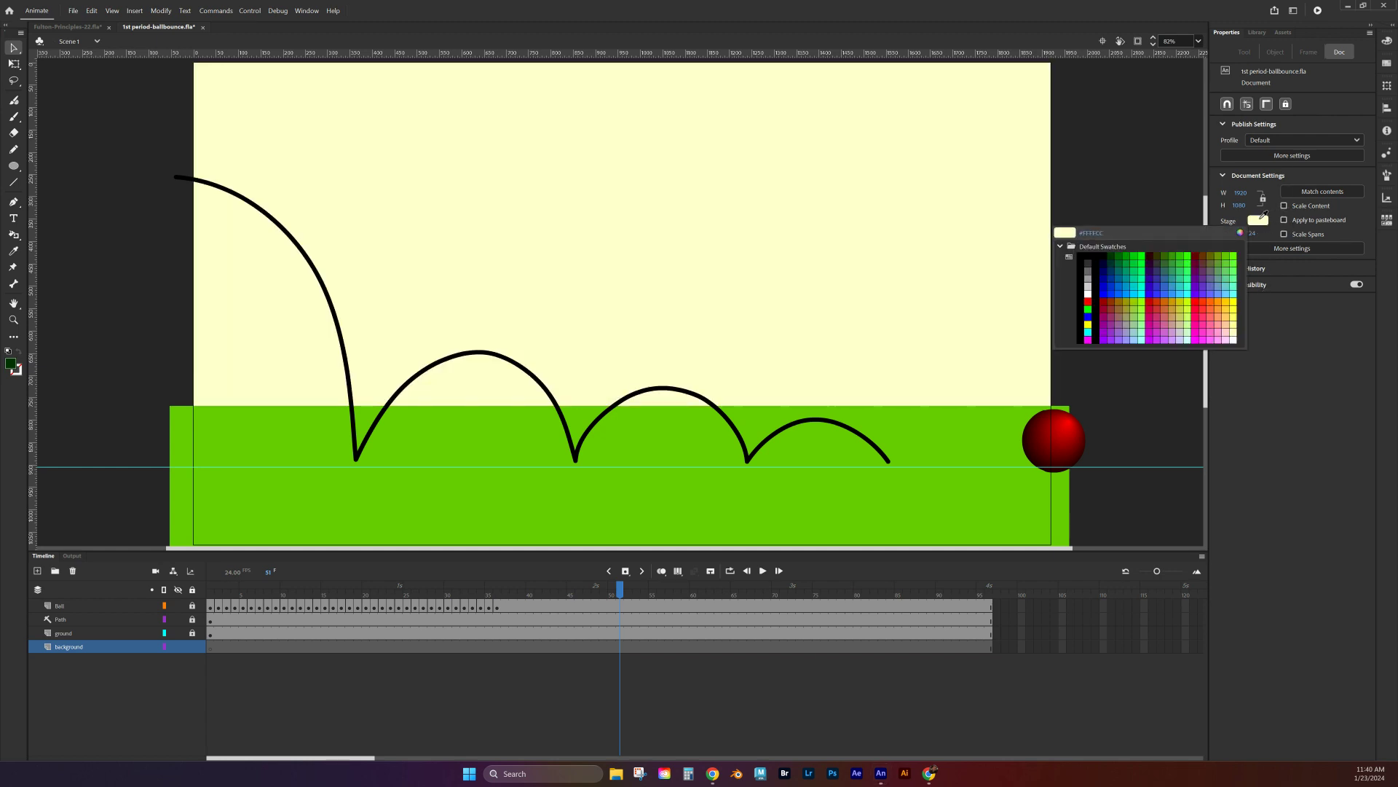
left_click(1234, 321)
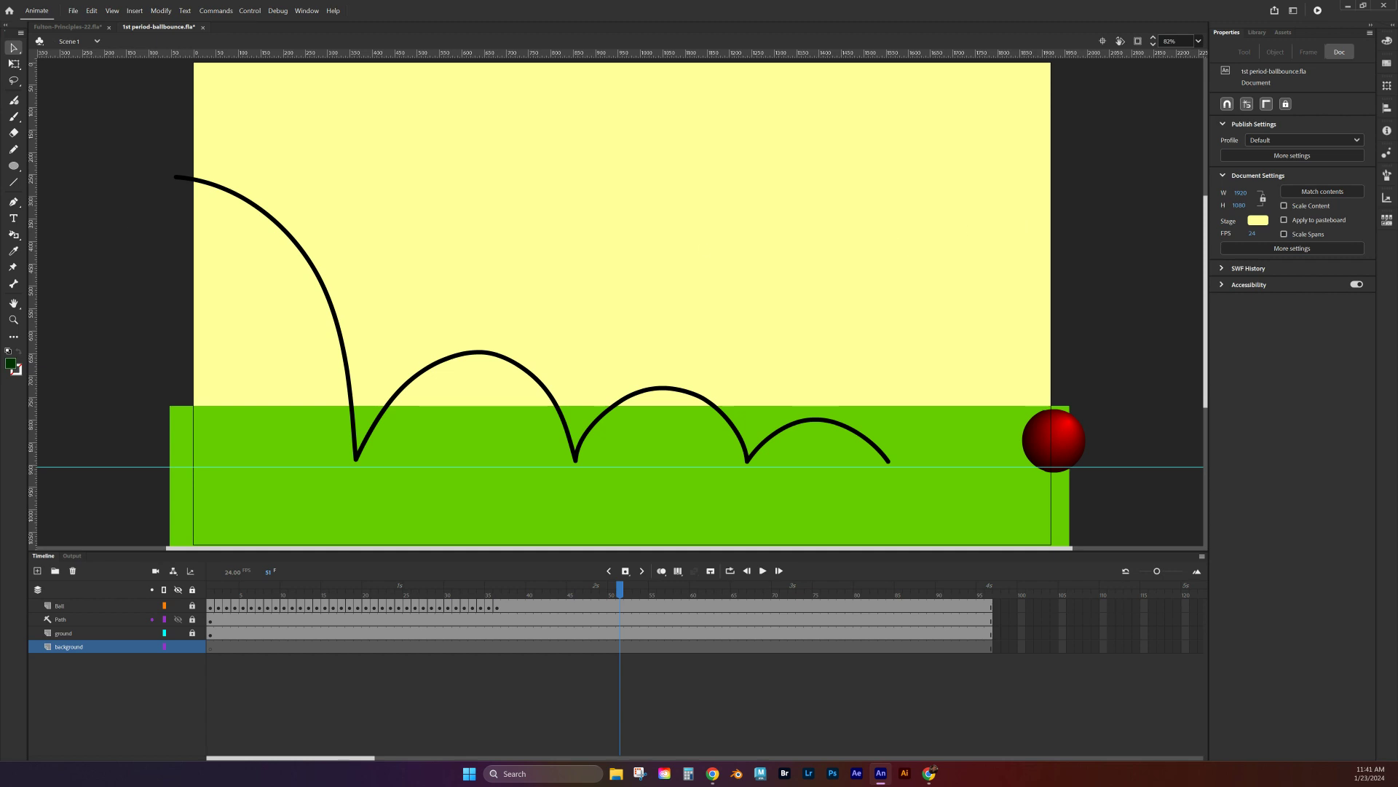
Draw a strokeless rectangle covering the whole stage on the background layer, filled with the blue, white and gold linear gradient swatch.
left_click(14, 167)
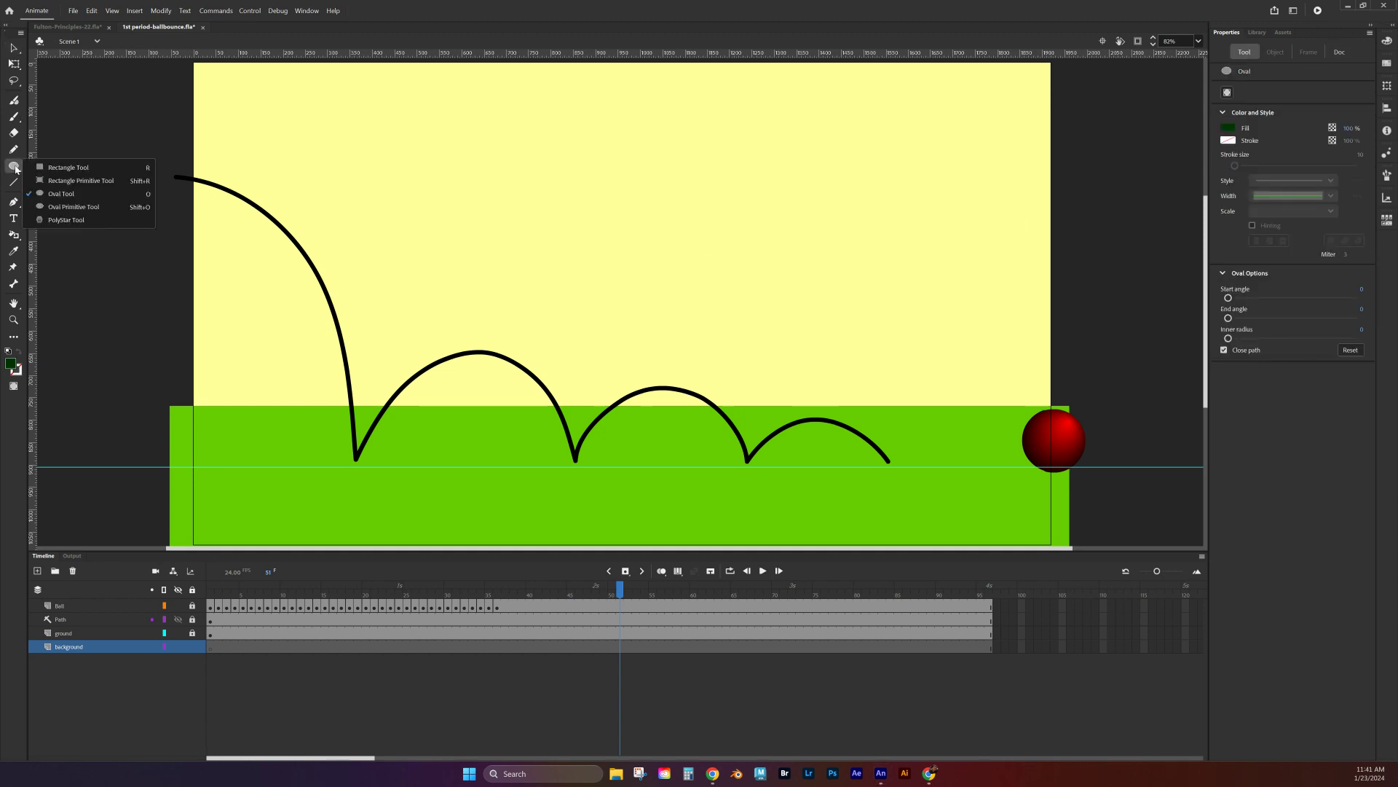
left_click(92, 169)
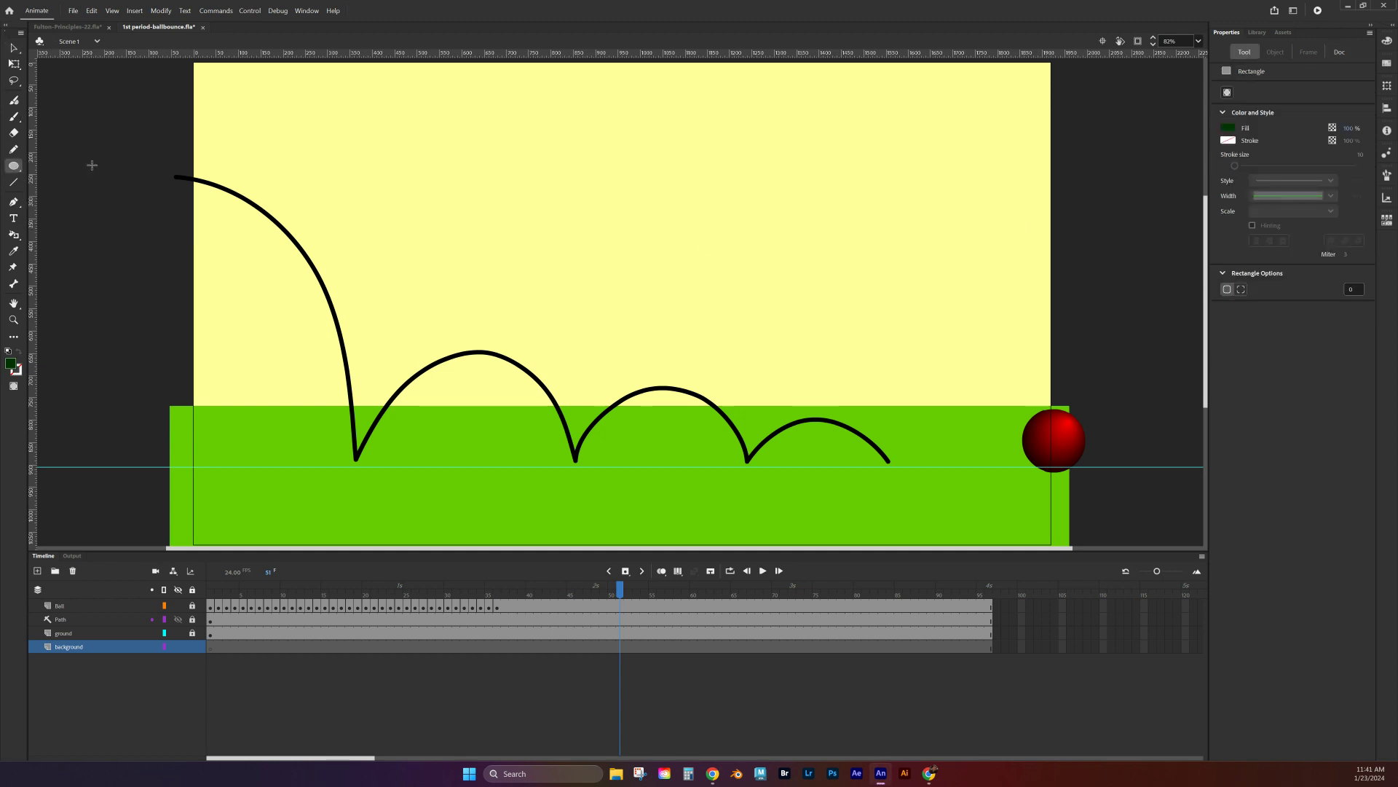
left_click_drag(182, 61, 1076, 511)
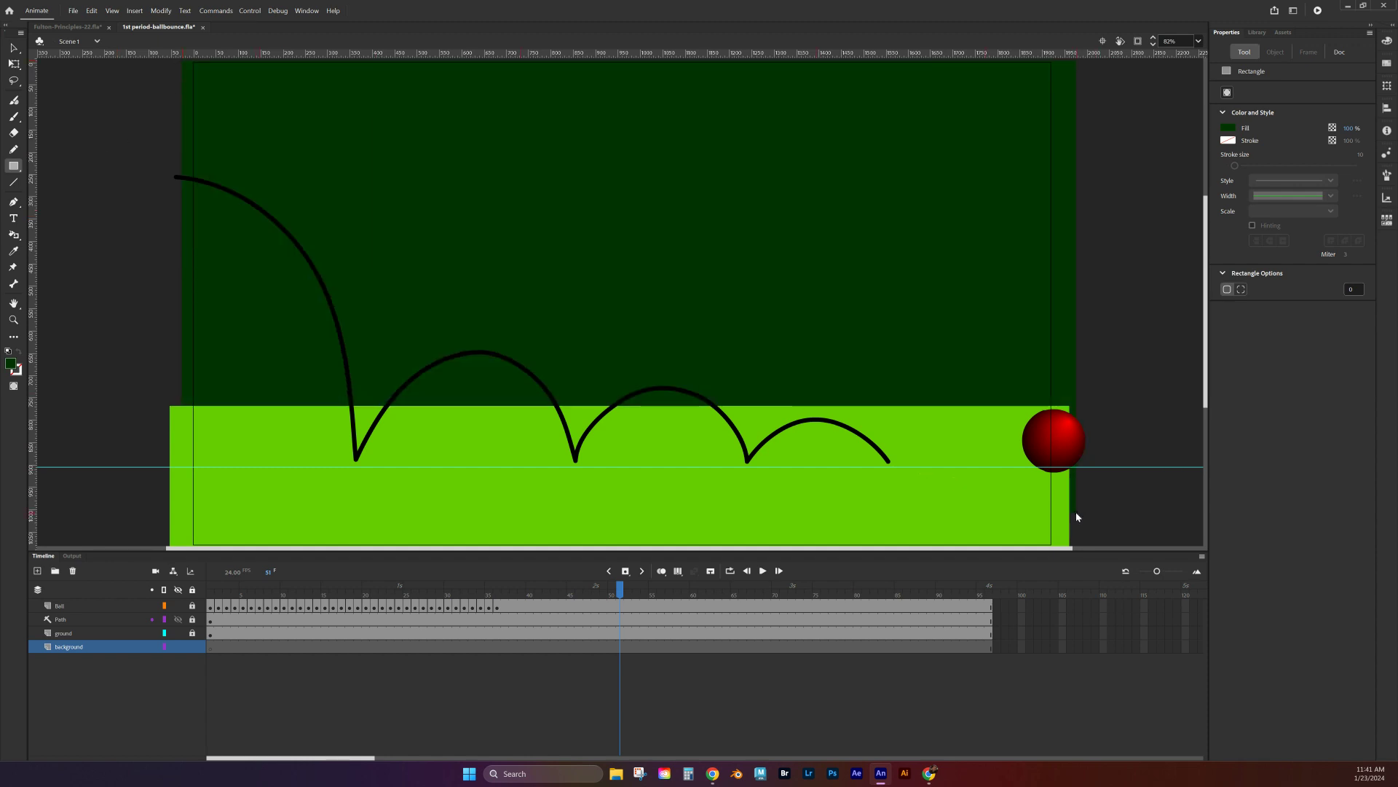
key("ctrl+z")
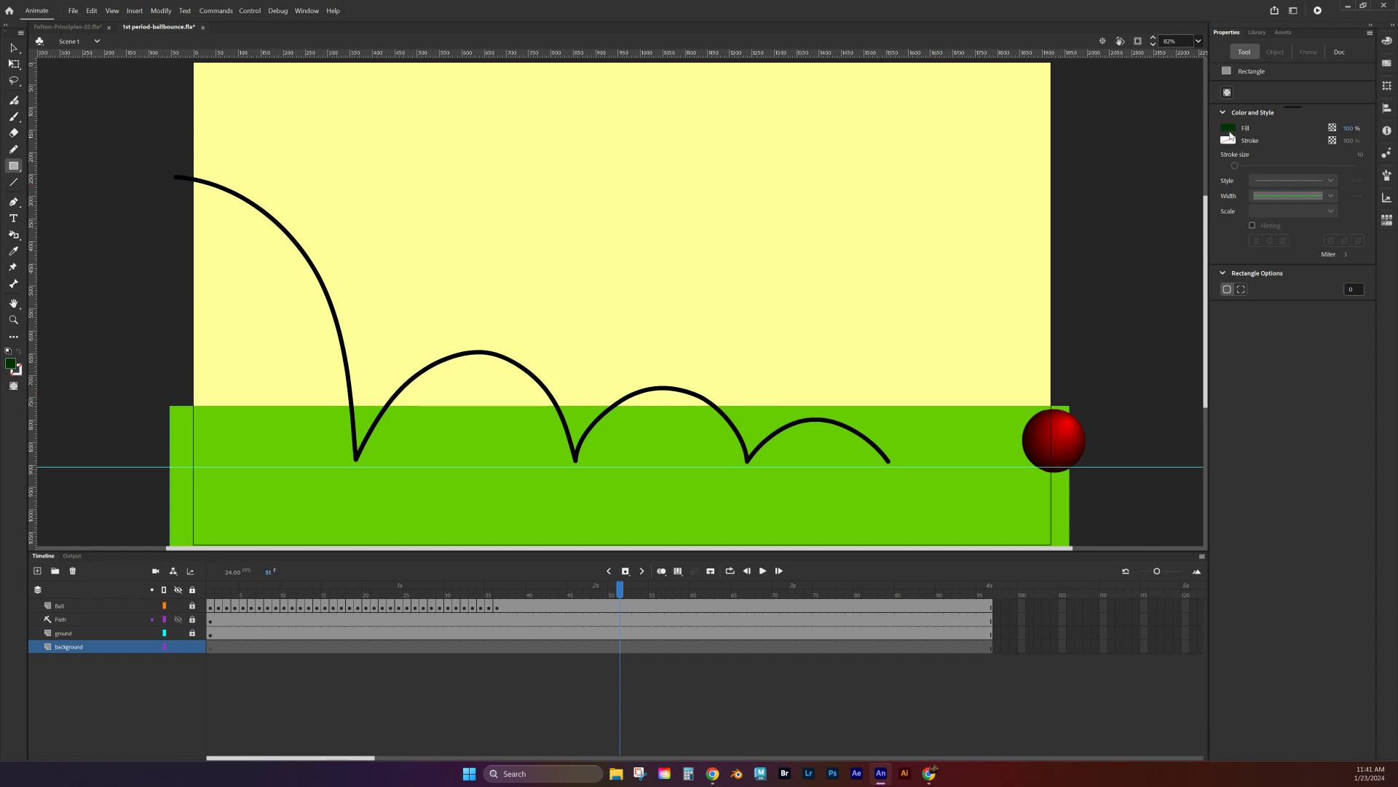
left_click(1230, 134)
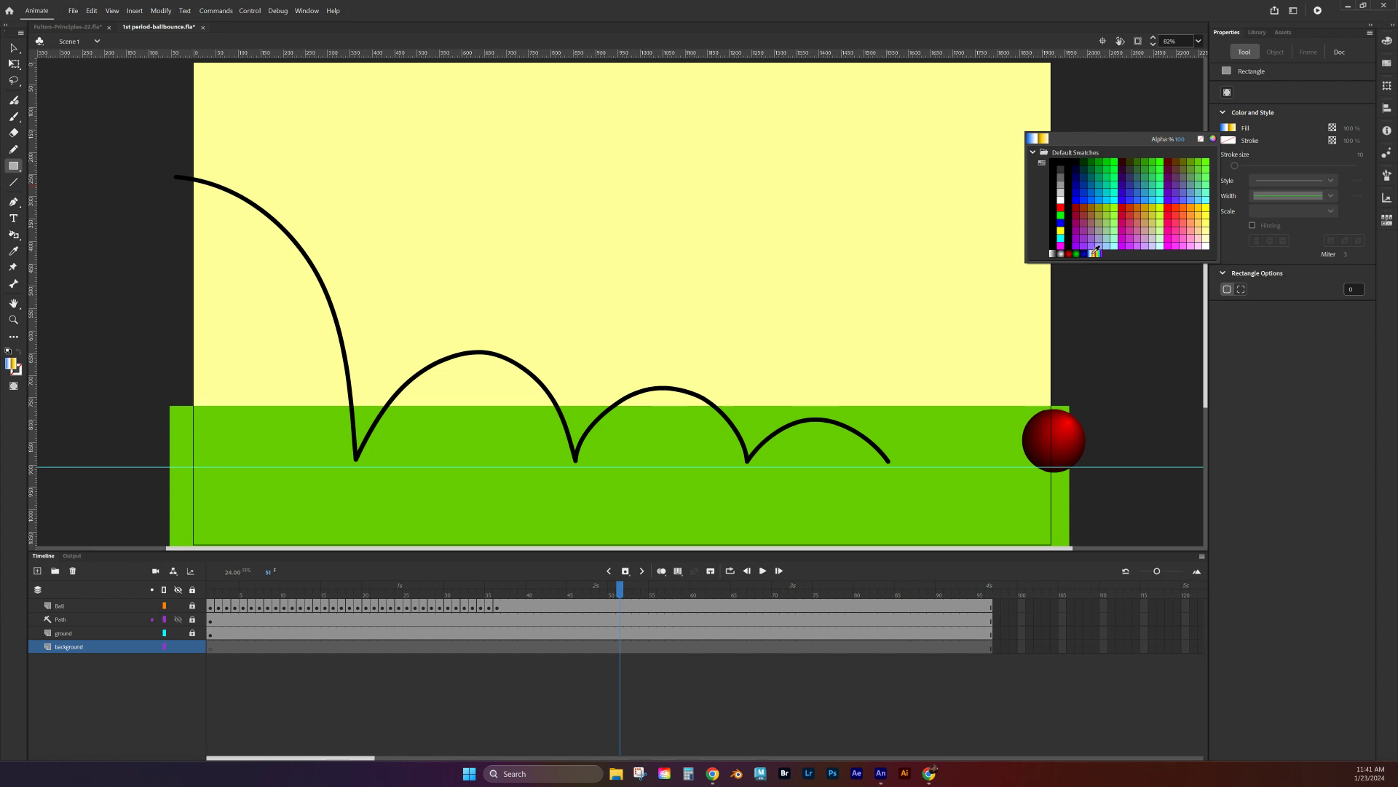
left_click(1096, 251)
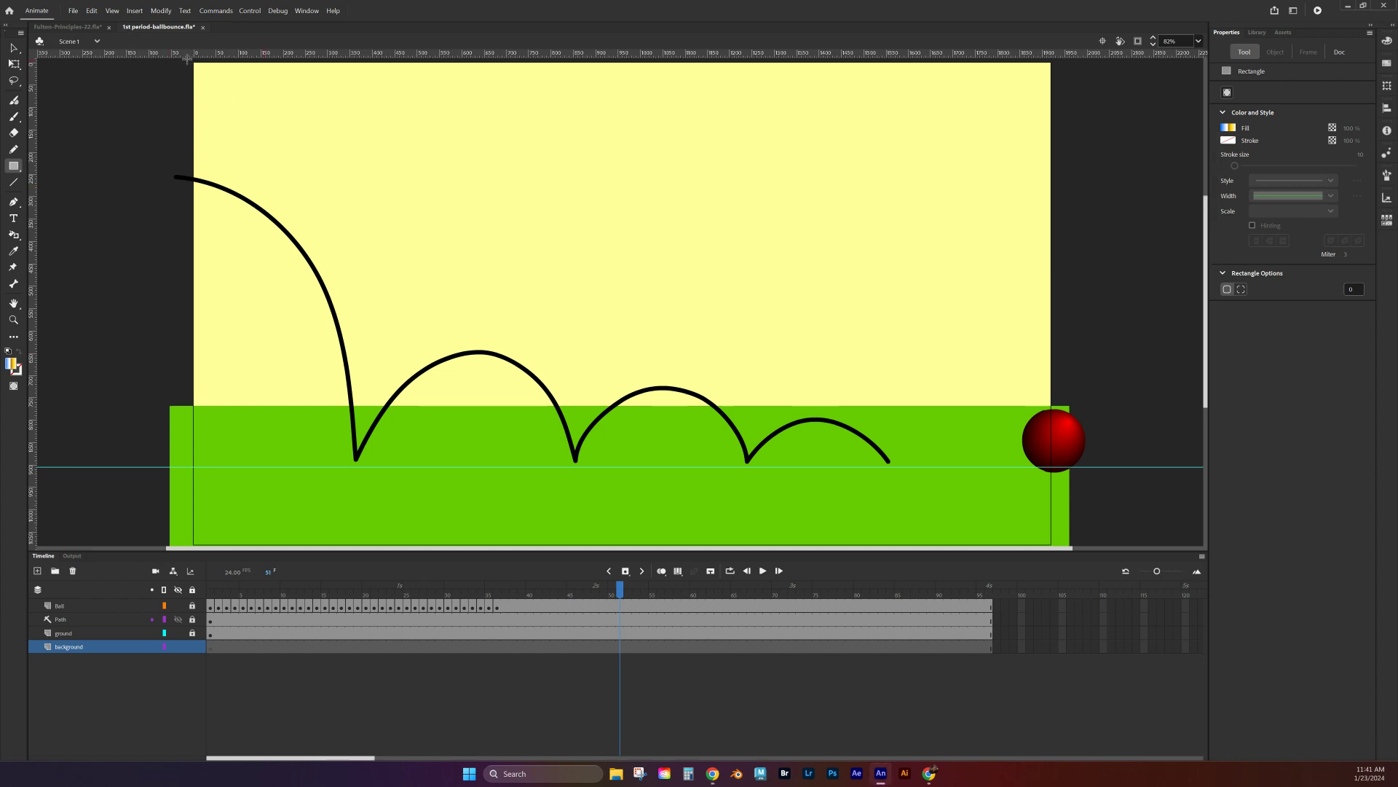
left_click_drag(186, 61, 1064, 604)
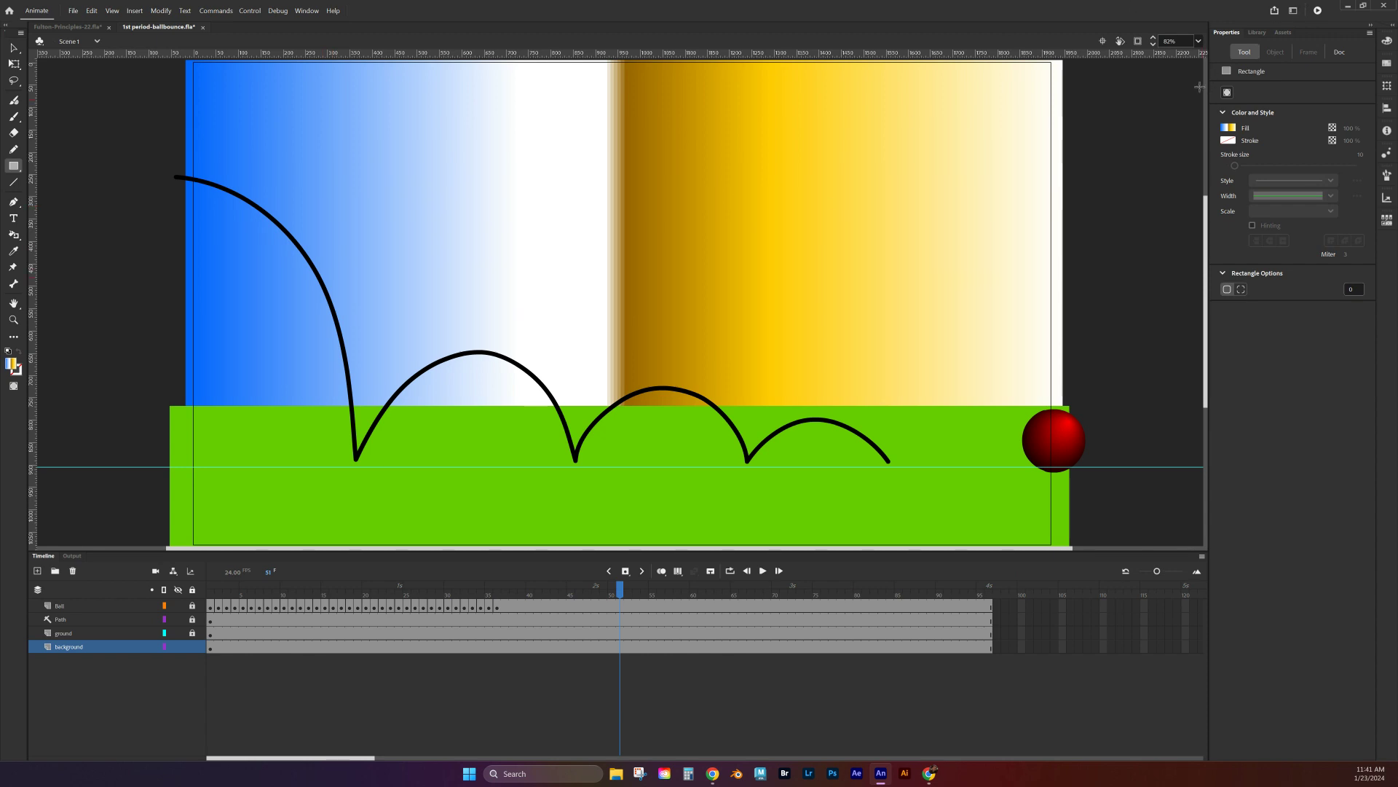
Use Gradient Transform to rotate the background gradient 90° with blue at the top, and shorten it to end at the ground's lower edge.
key("ctrl+minus")
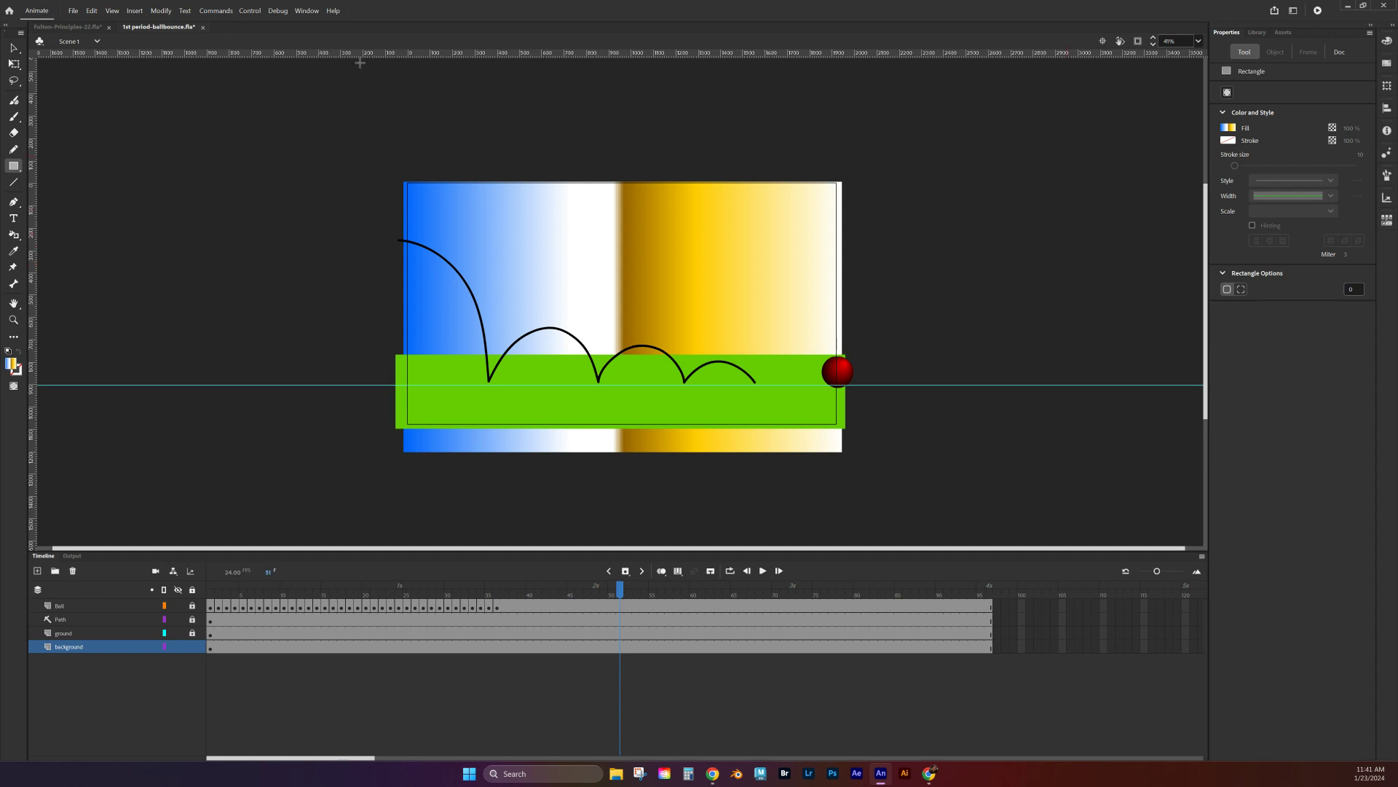
left_click(17, 66)
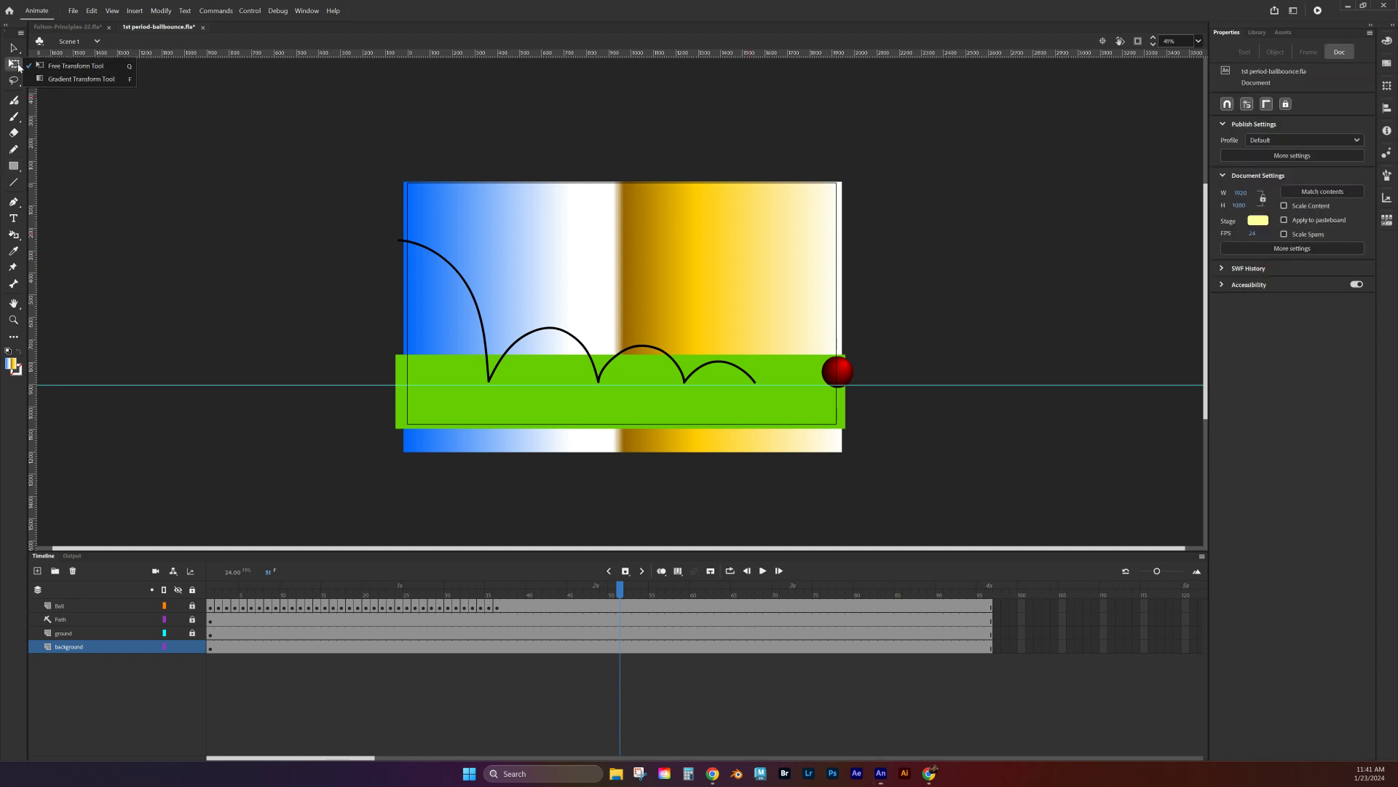
left_click(52, 84)
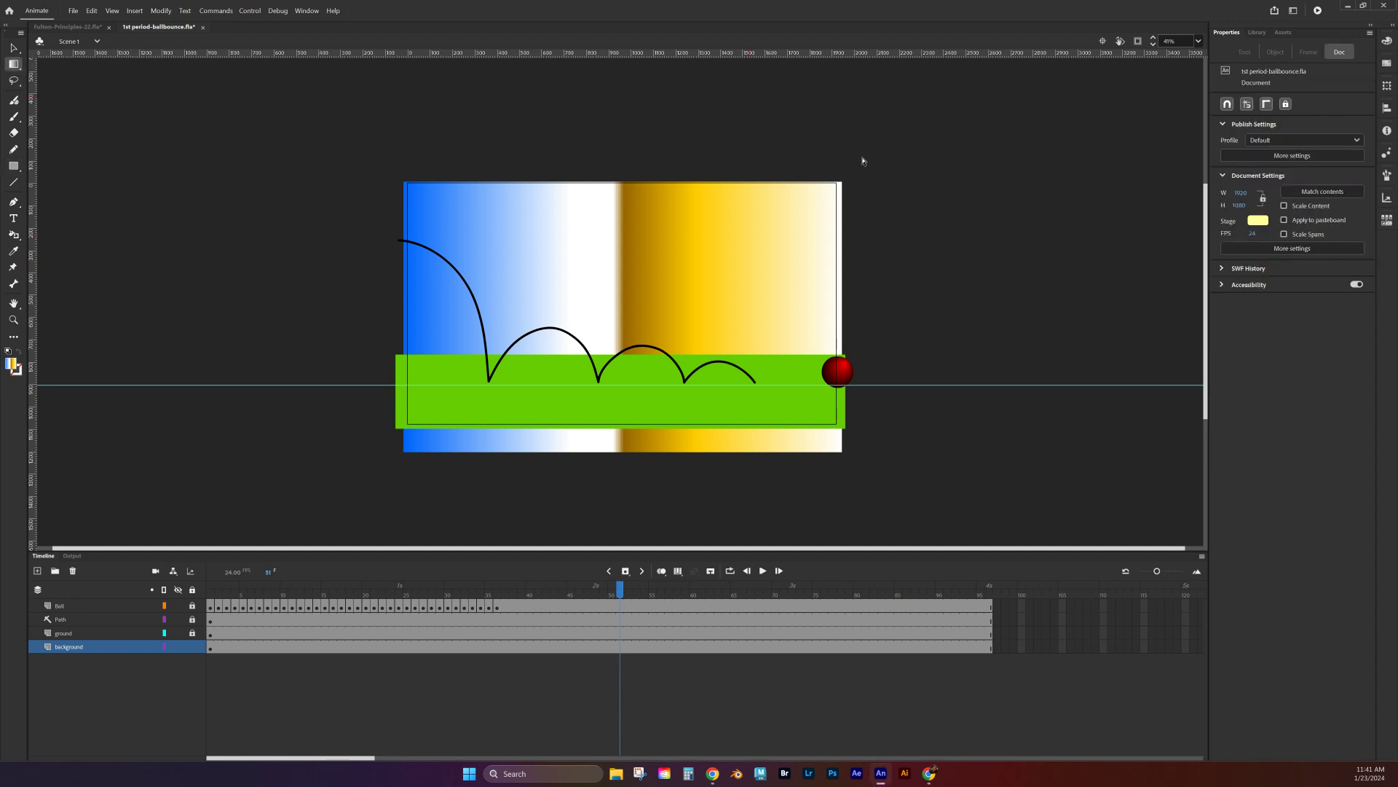
left_click(799, 223)
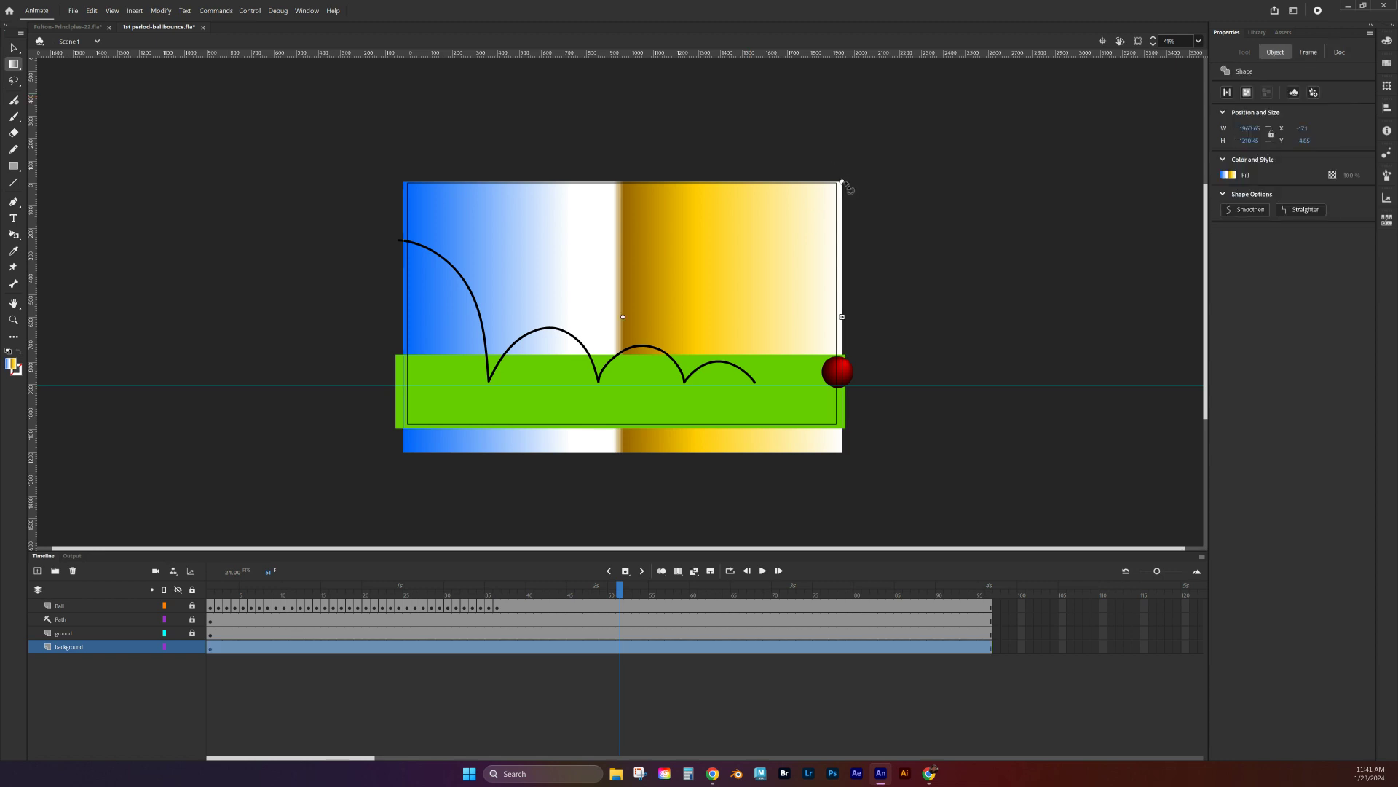
left_click_drag(842, 182, 740, 506)
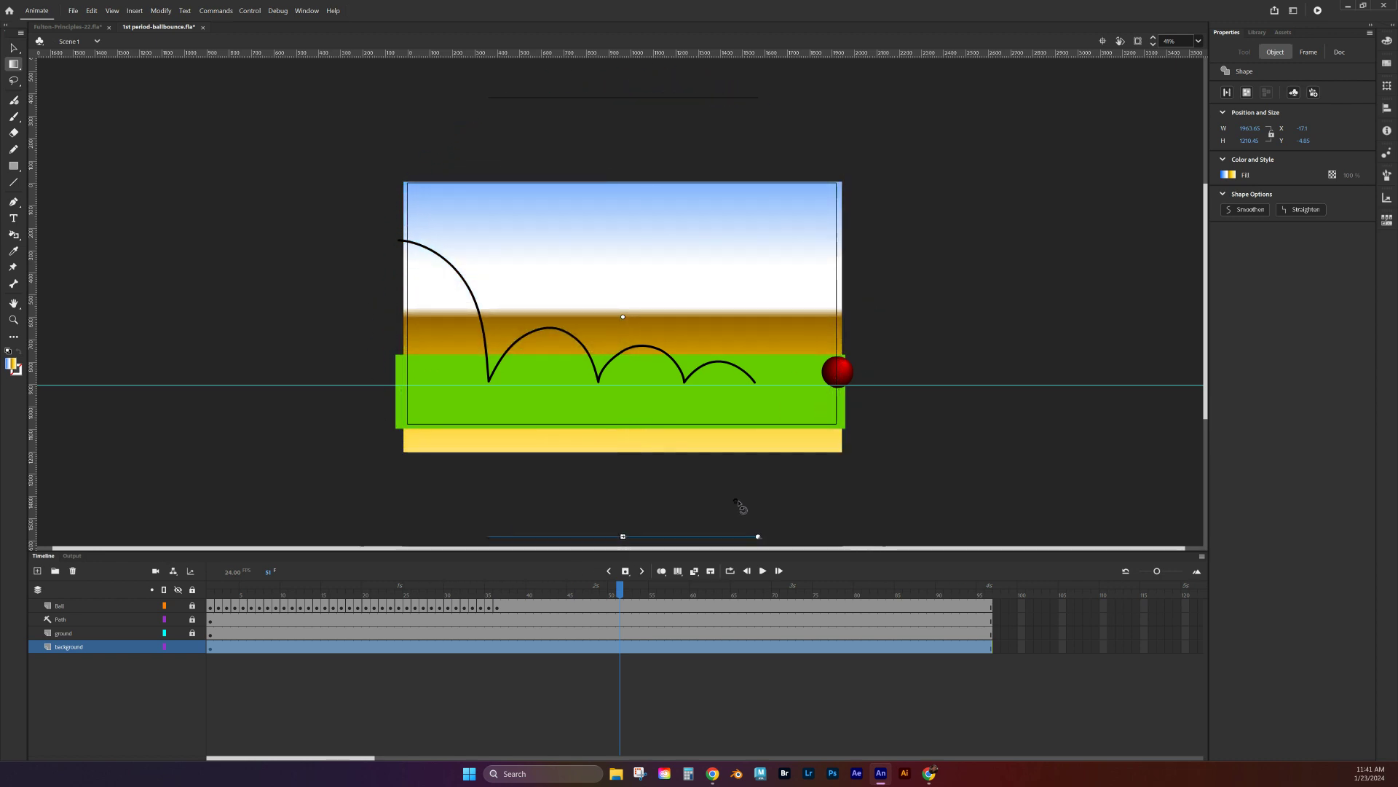
left_click_drag(622, 534, 638, 428)
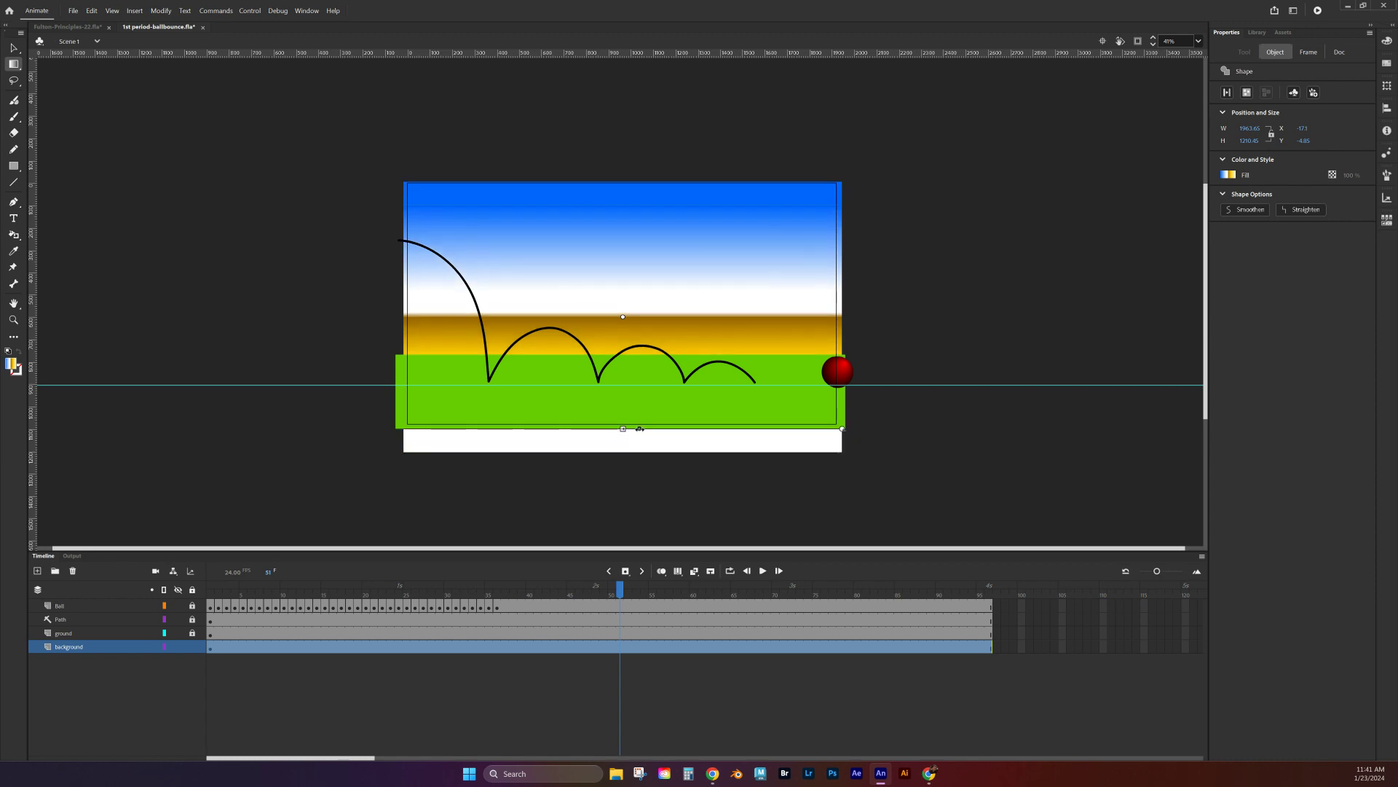
Hide the ground layer to examine the full background gradient, and show the layer again.
left_click(177, 632)
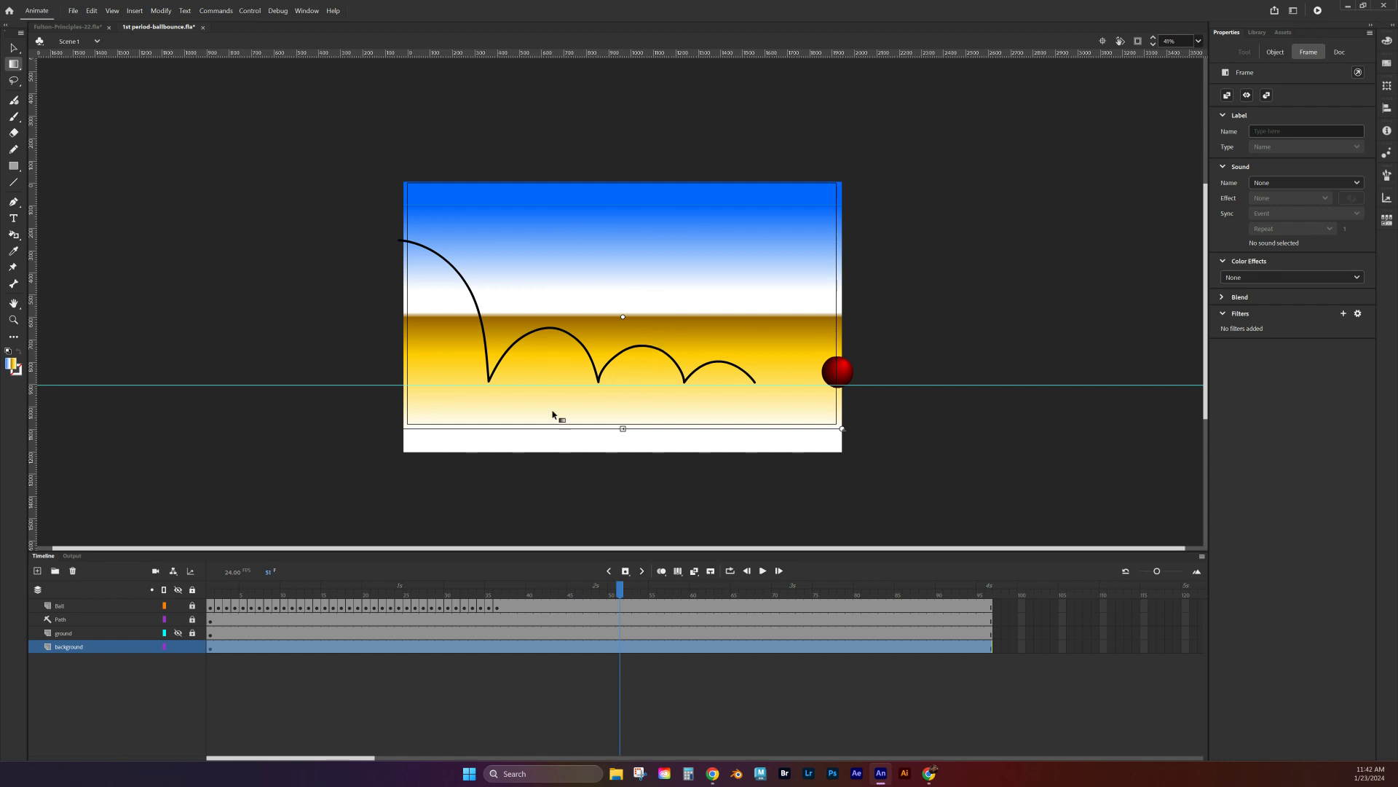
left_click(187, 637)
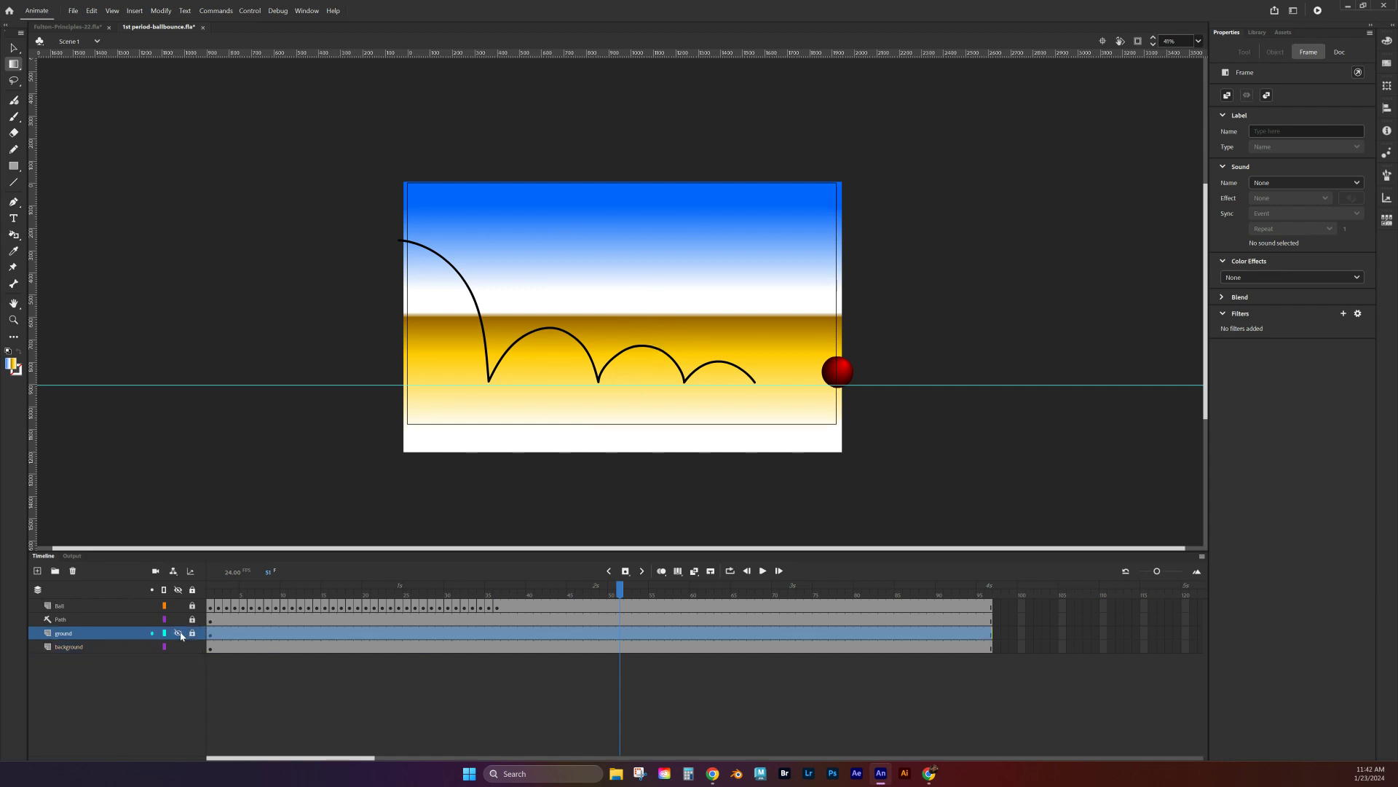
left_click(178, 637)
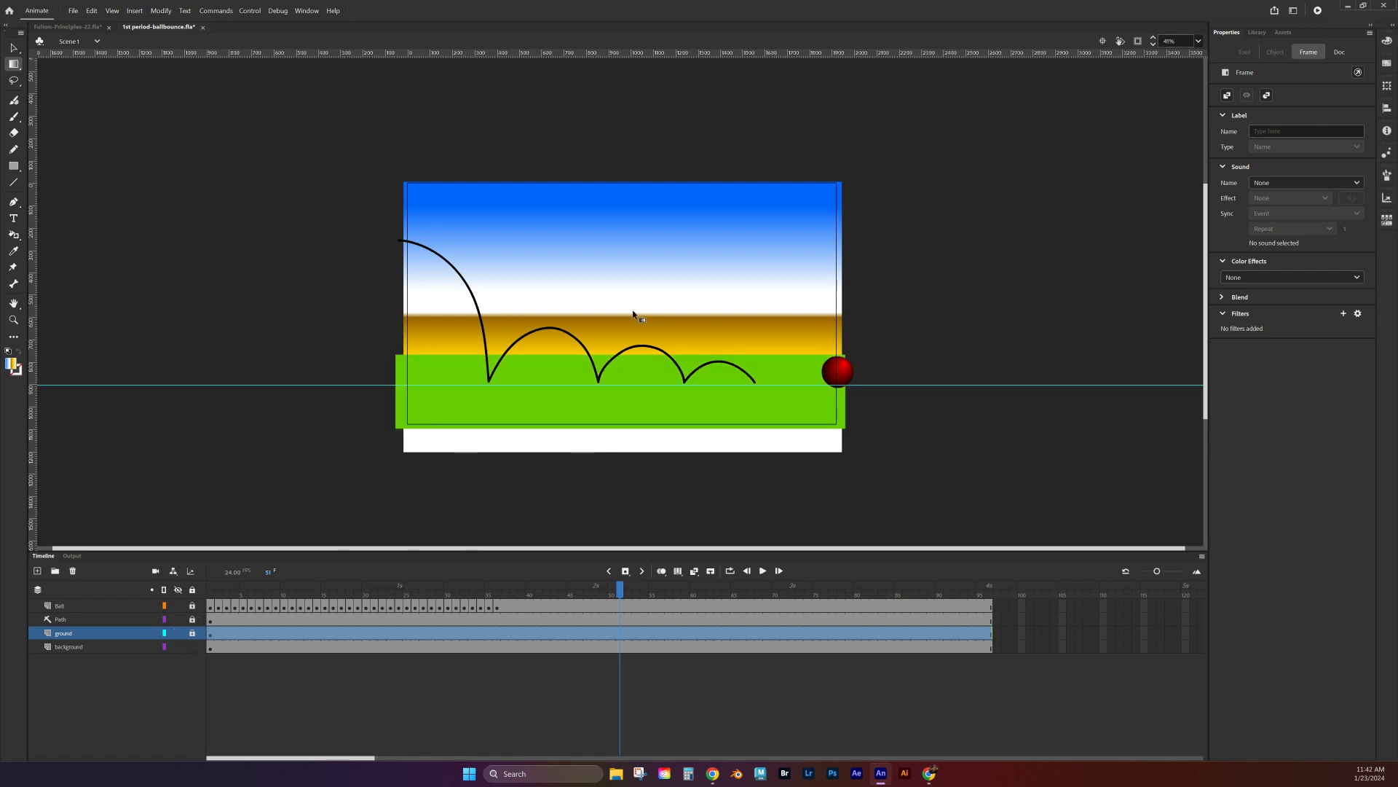
Select the background fill and move its gradient down so its center sits on the horizontal guide.
left_click(649, 268)
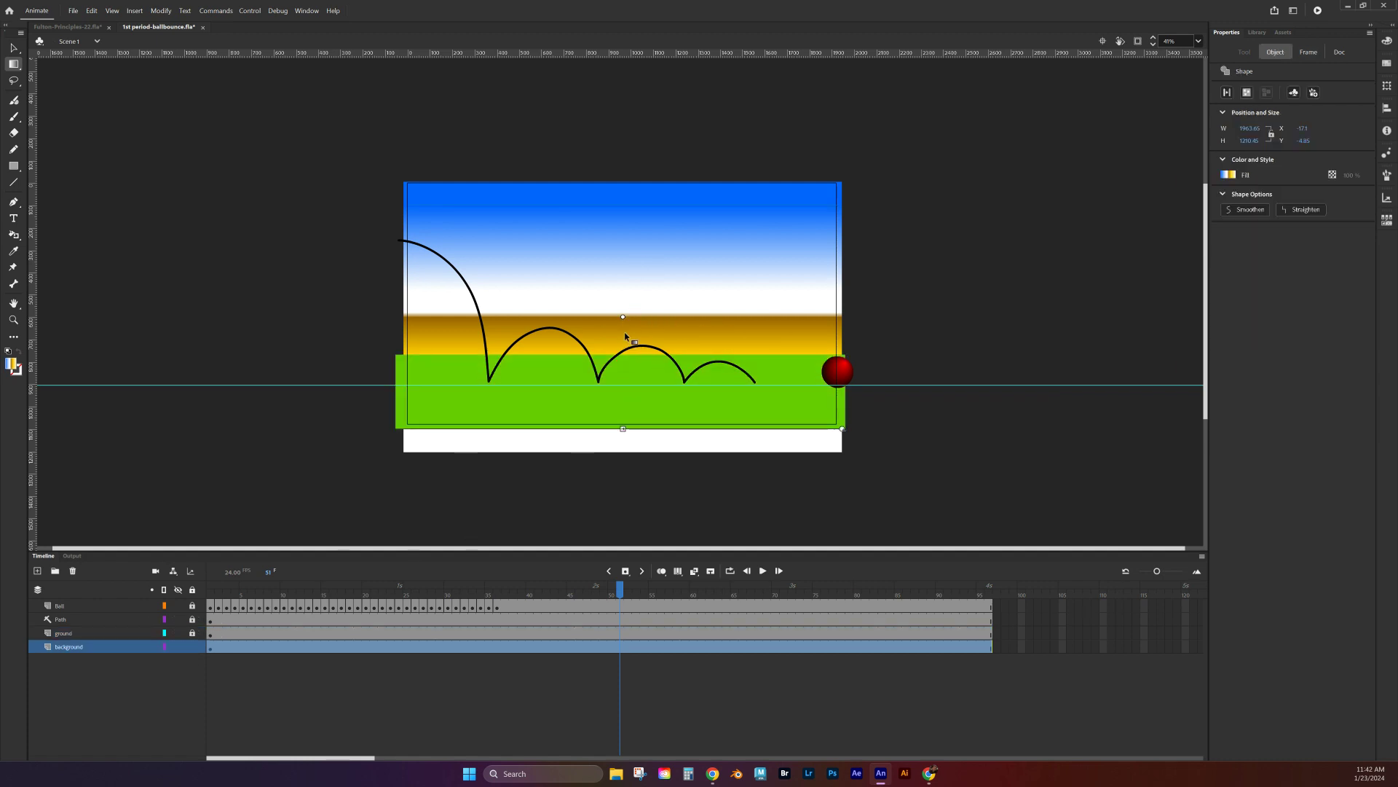
left_click_drag(623, 318, 623, 385)
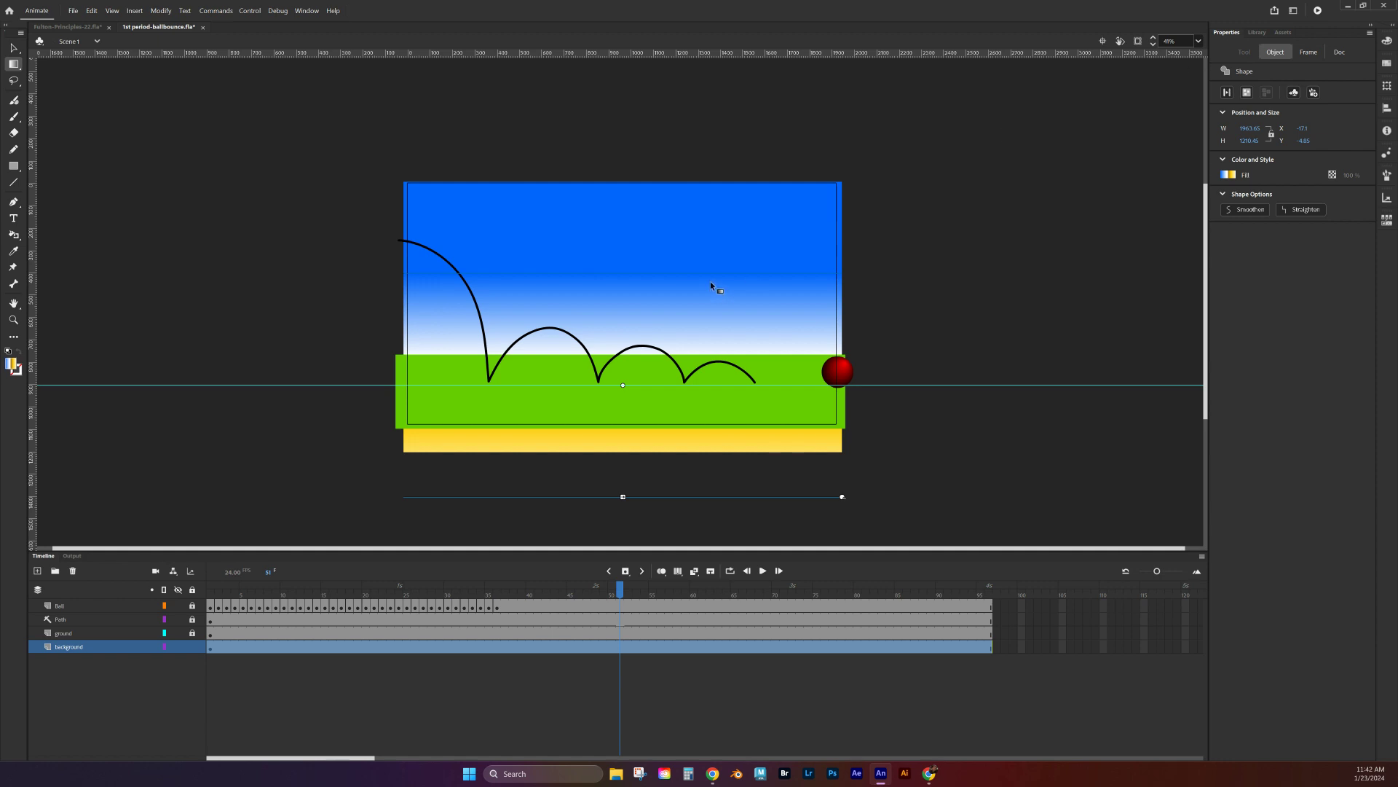
Remove the gold and extra white color stops from the background gradient, leaving only blue and white at the ends.
left_click(1384, 42)
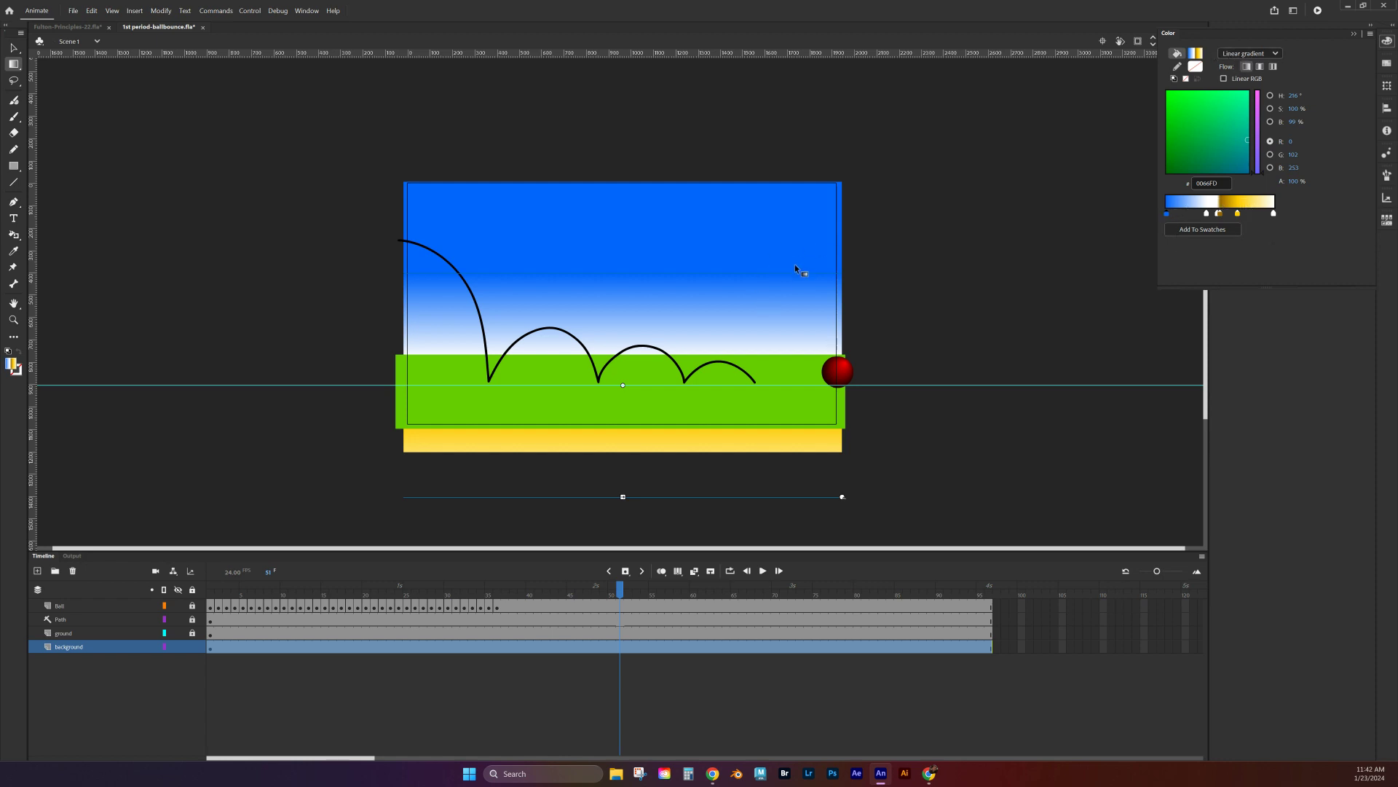
left_click_drag(1238, 214, 1298, 218)
left_click(1217, 216)
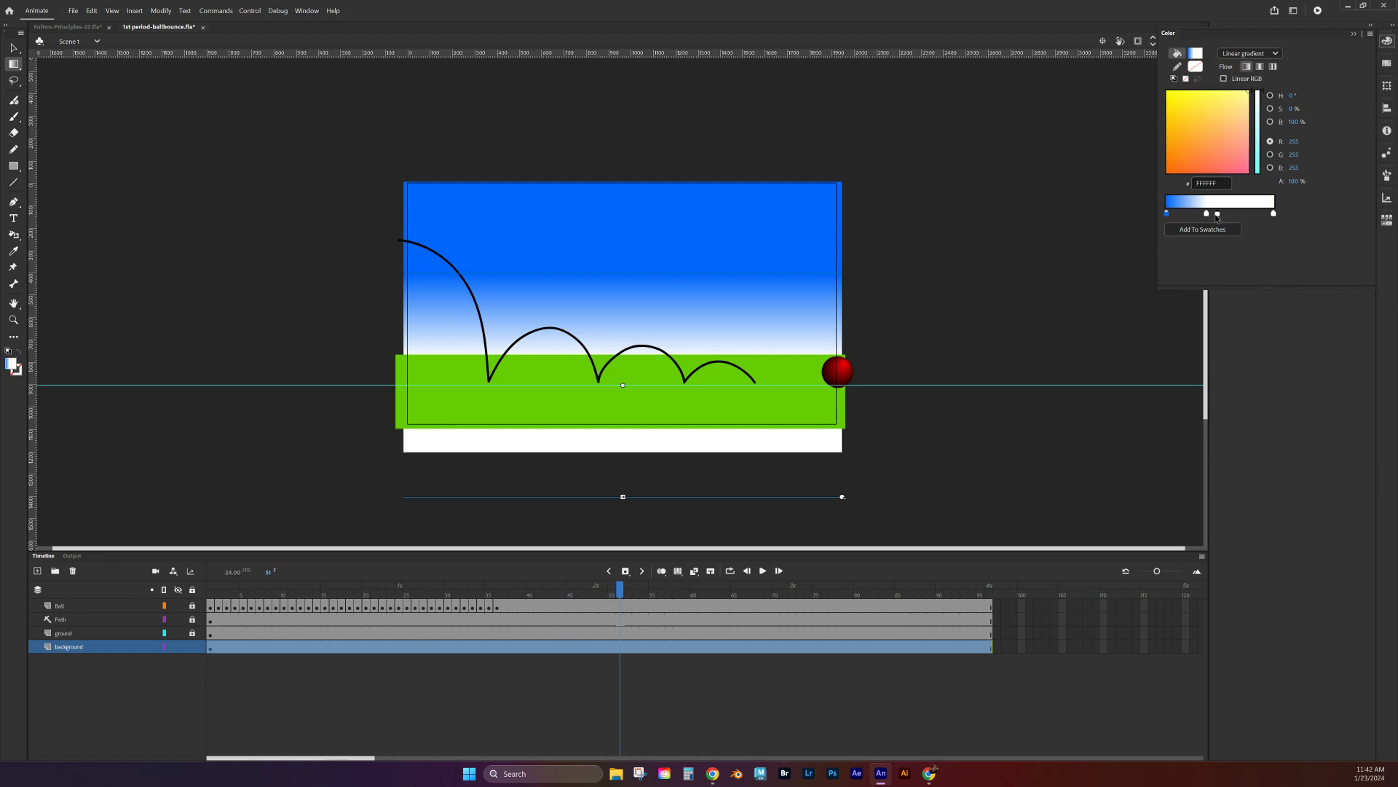
left_click_drag(1207, 215, 1273, 215)
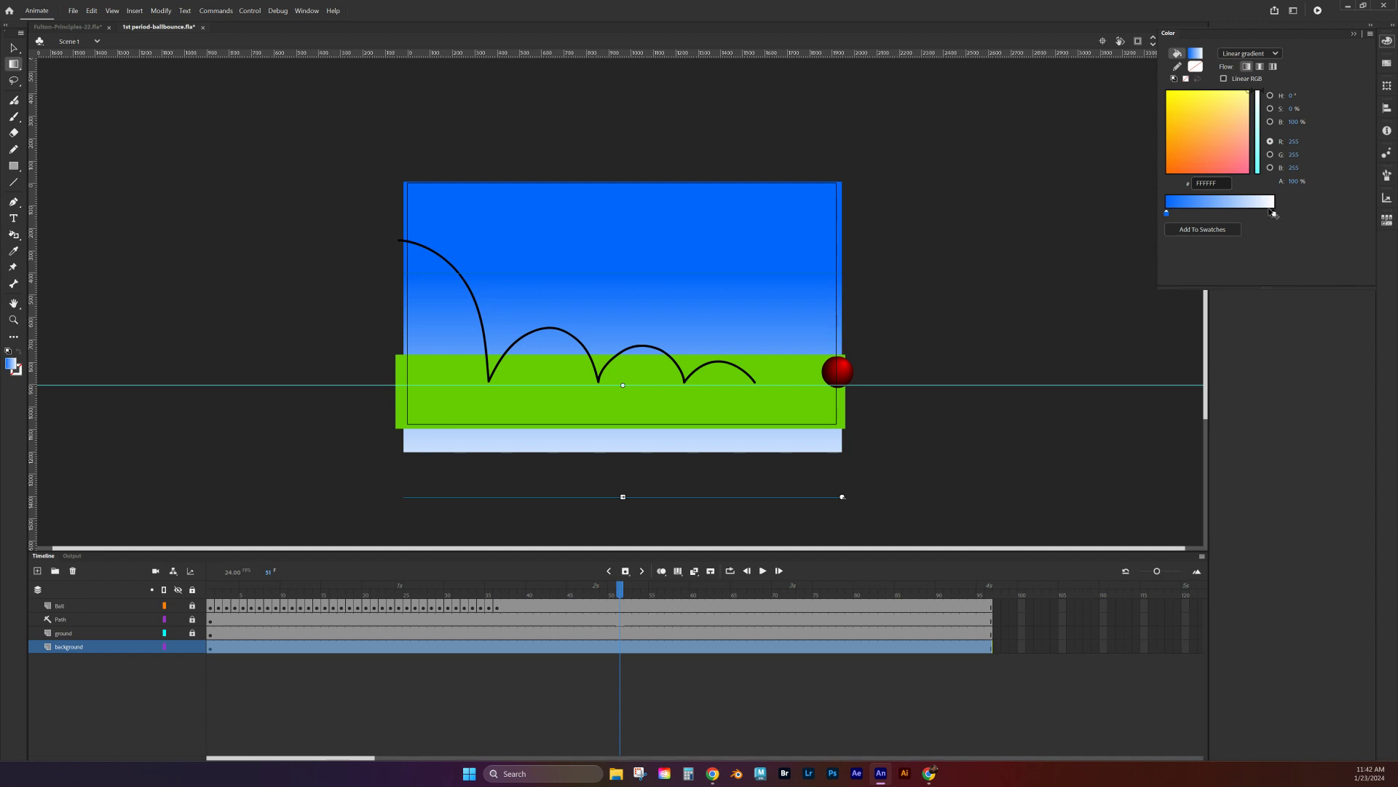
Recolor the gradient's white end stop to magenta FF36FF and move the gradient up so the magenta meets the ground.
mouse_move(1234, 160)
left_mouse_down()
mouse_move(1251, 175)
mouse_move(1249, 156)
left_mouse_up()
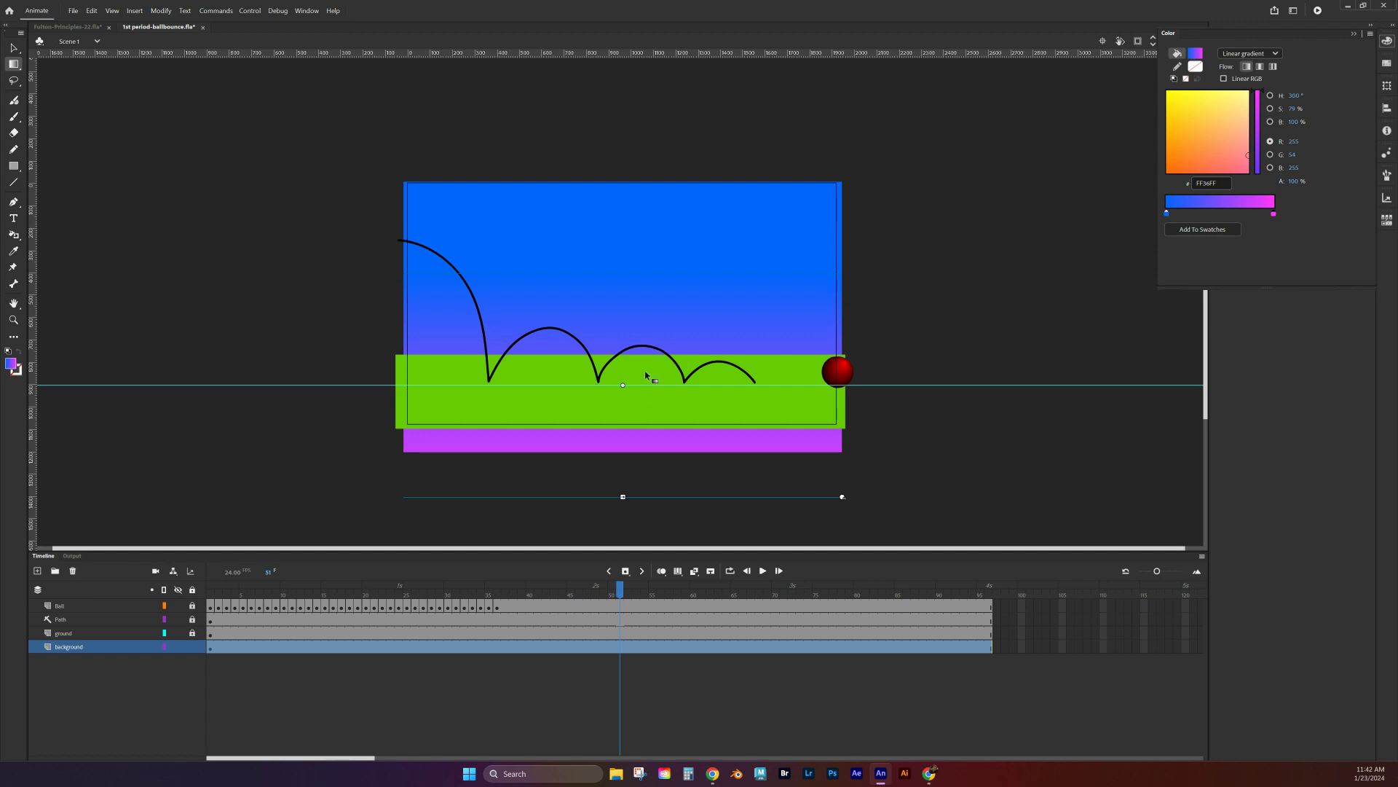
left_click_drag(623, 385, 623, 274)
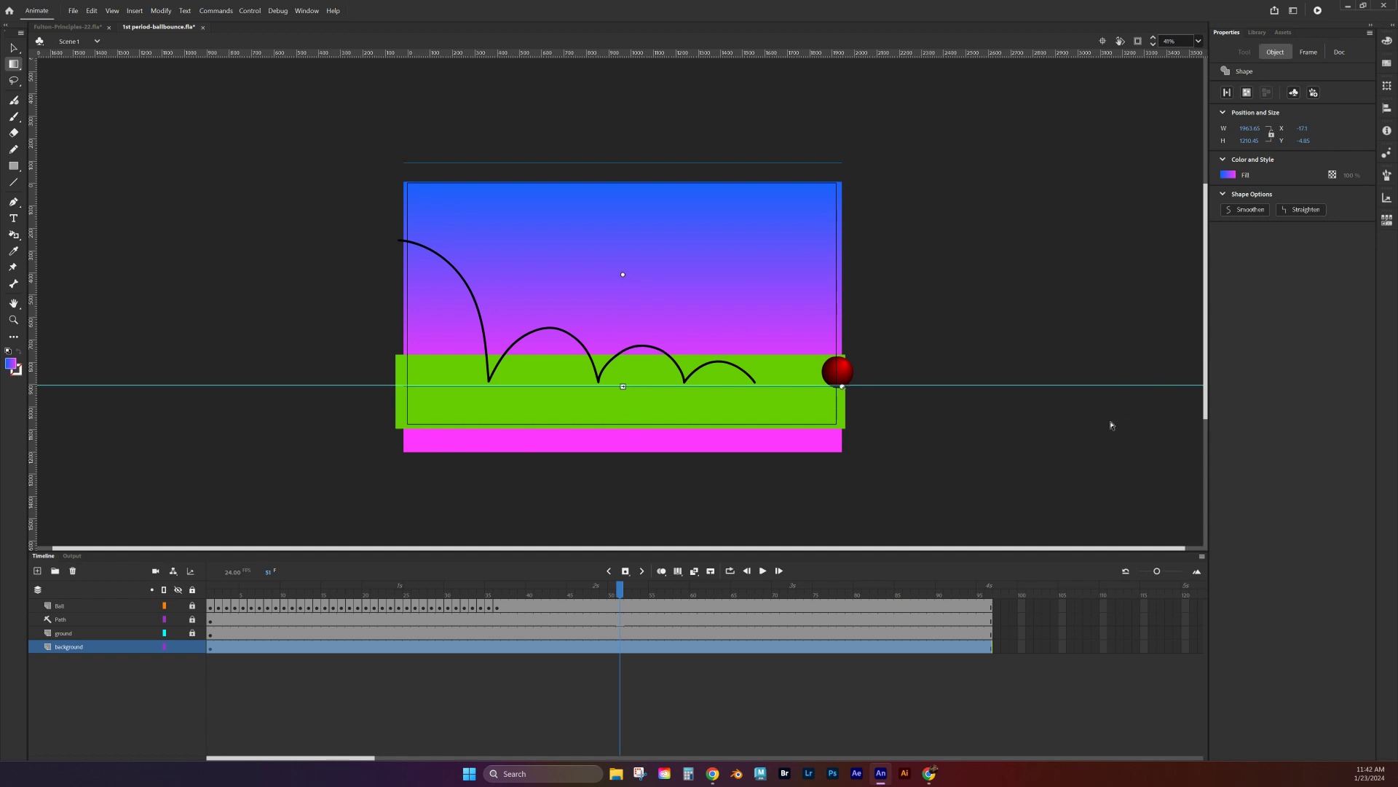
Try adding four intermediate color stops between the blue and magenta ends of the gradient, and remove them again.
left_click(1388, 42)
left_click(1195, 214)
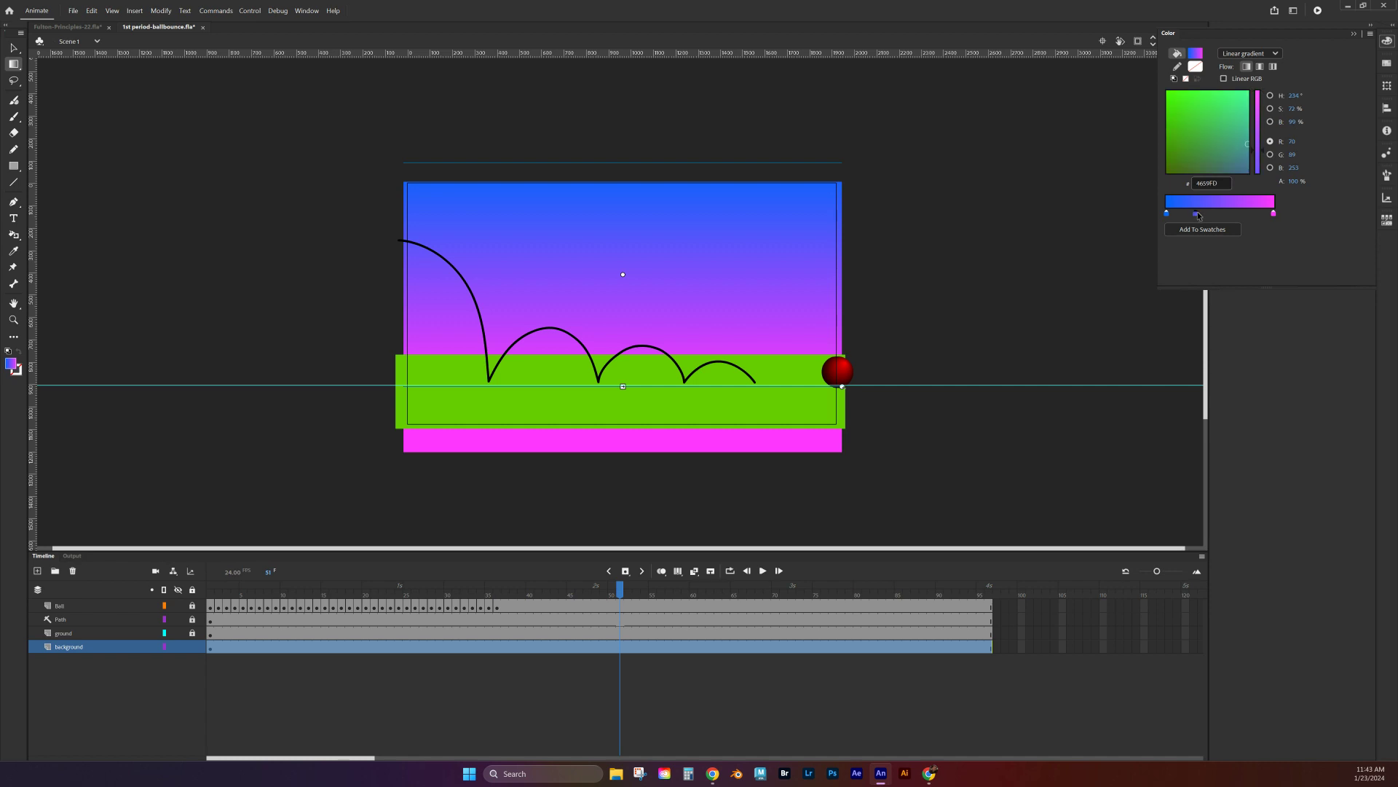
left_click(1220, 214)
left_click(1244, 214)
left_click(1262, 215)
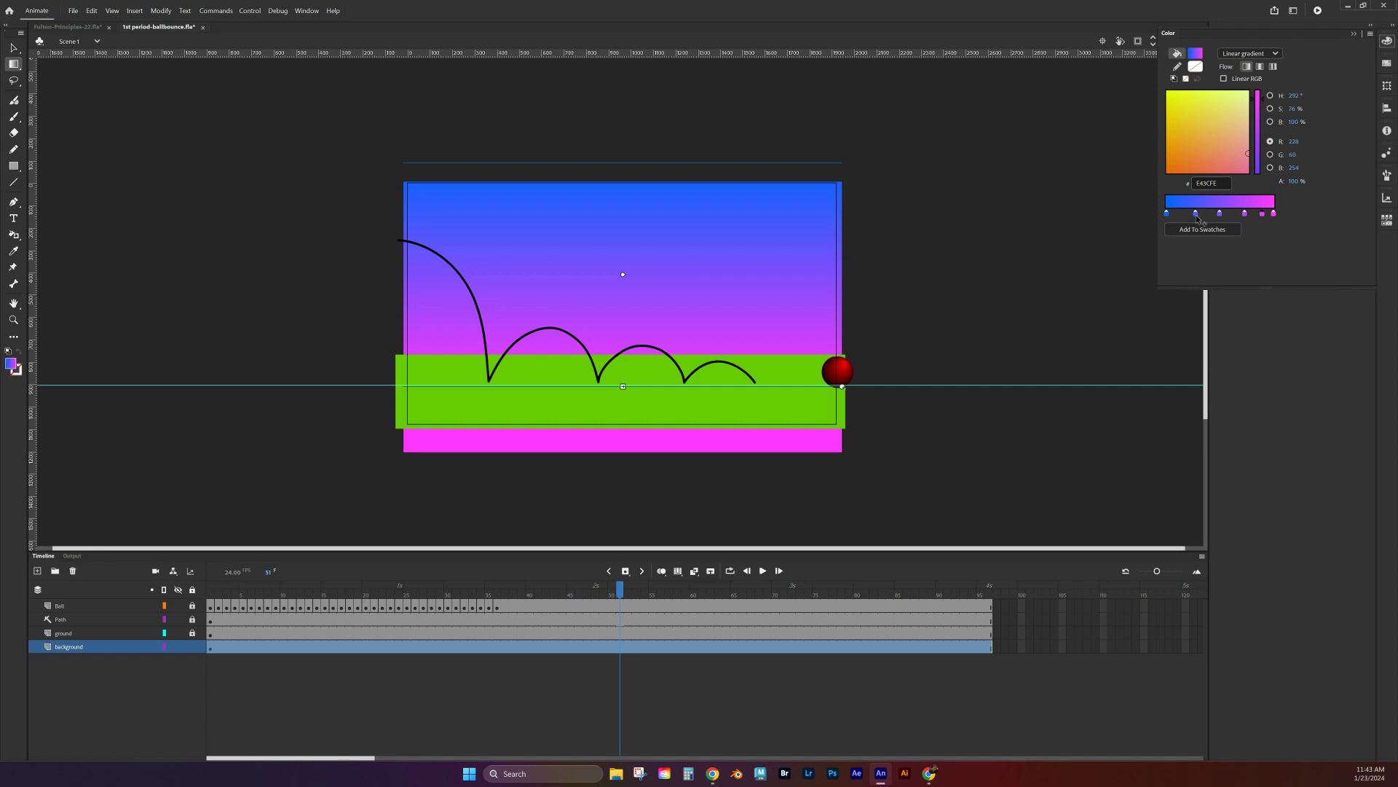
left_click_drag(1195, 213, 1309, 223)
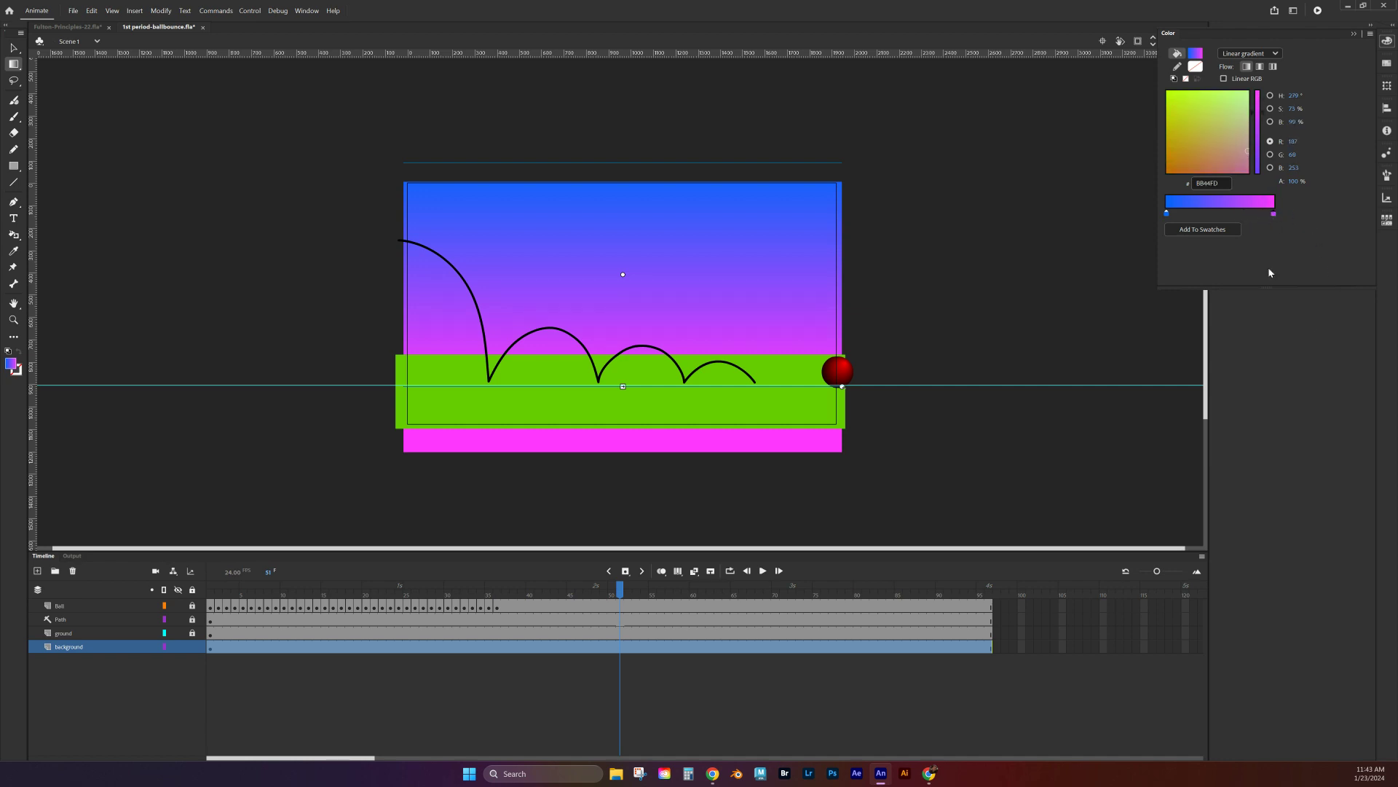
left_click(1387, 40)
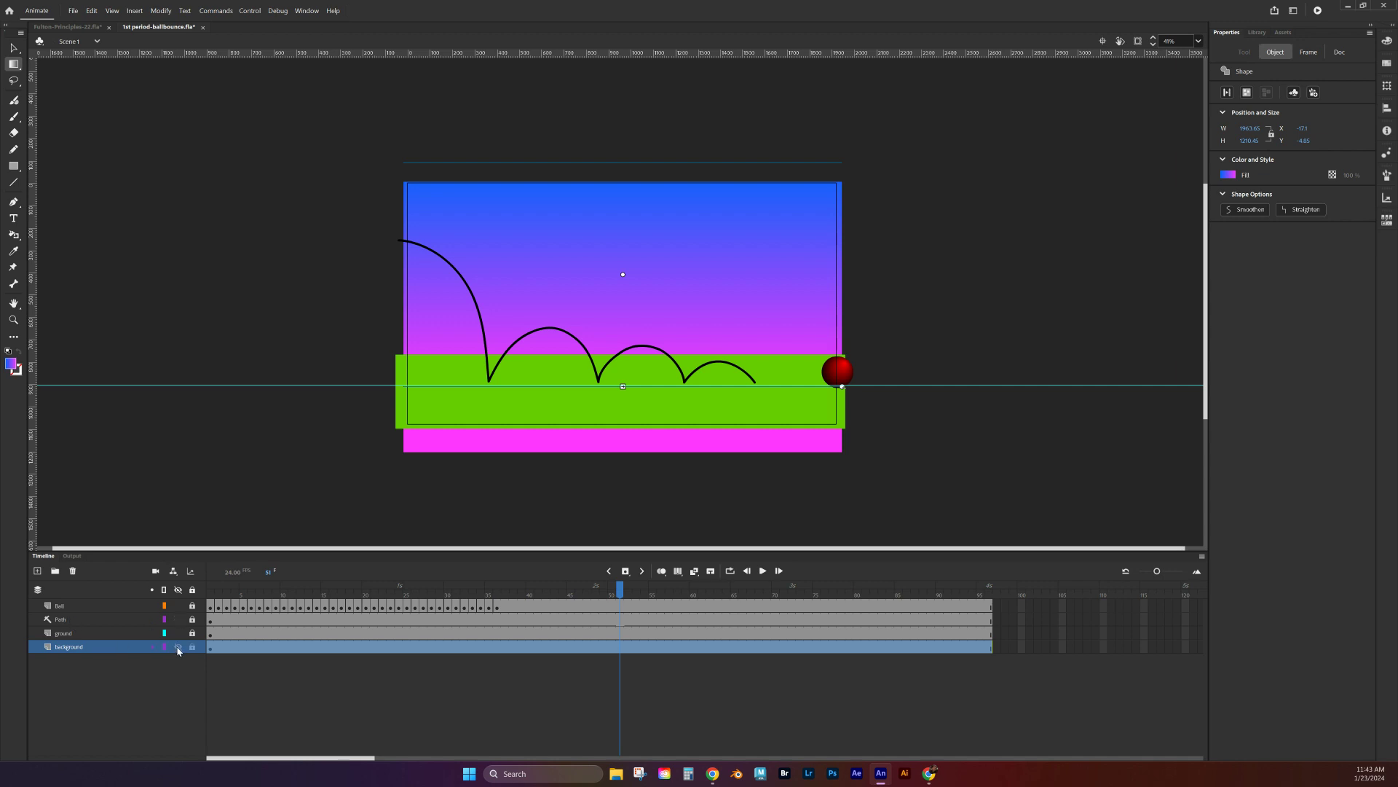
Lock the background layer and return the playhead to frame 1 with nothing selected.
left_click(306, 708)
left_click_drag(620, 589, 128, 522)
left_click(98, 521)
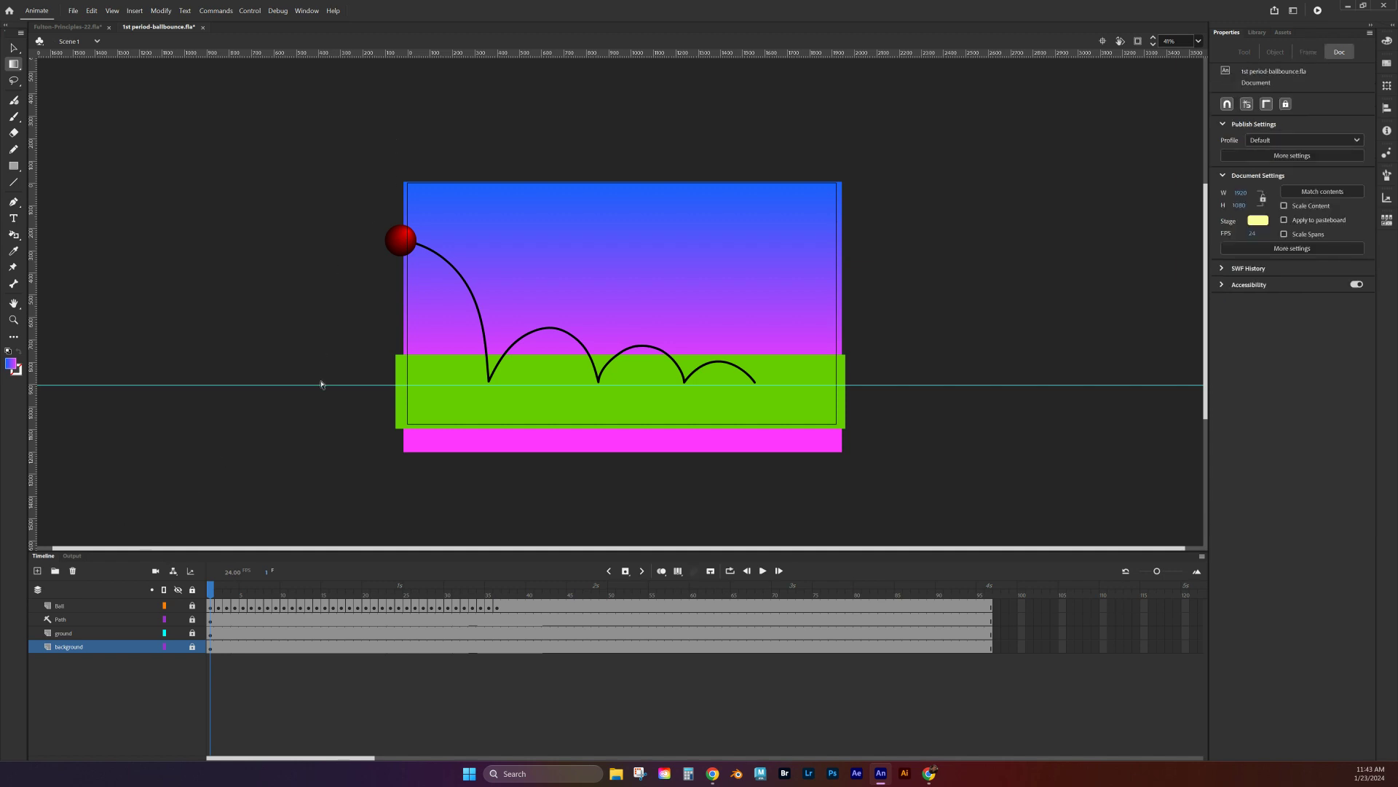